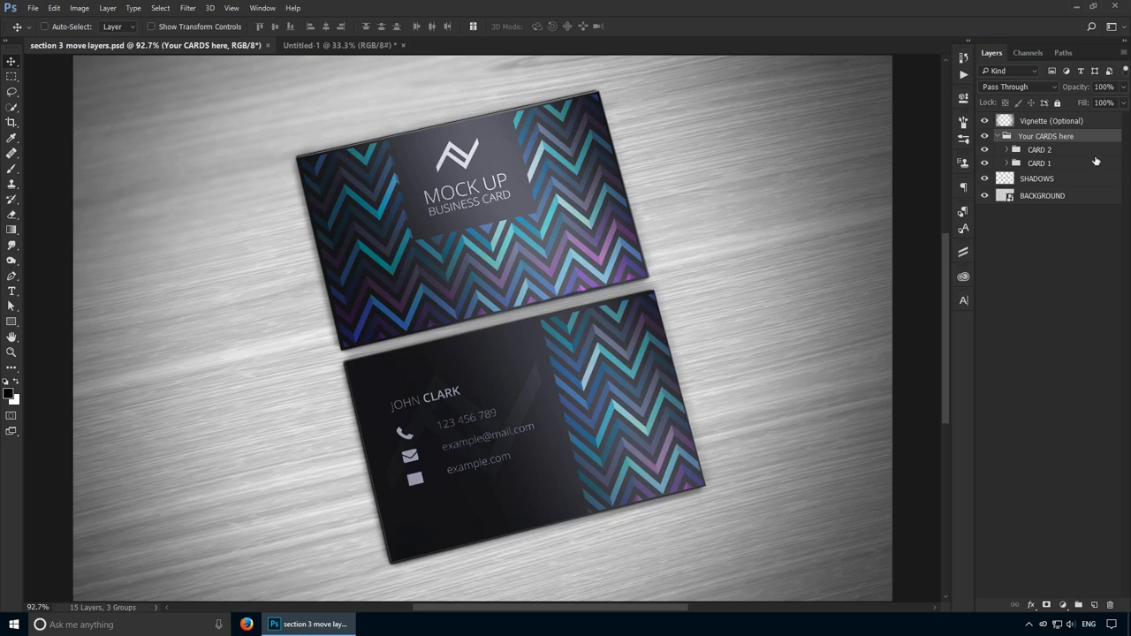
Try moving the CARD 1 group away from its place in the mockup, and undo the move
{"action": "left_click", "coordinate": [1083, 164]}
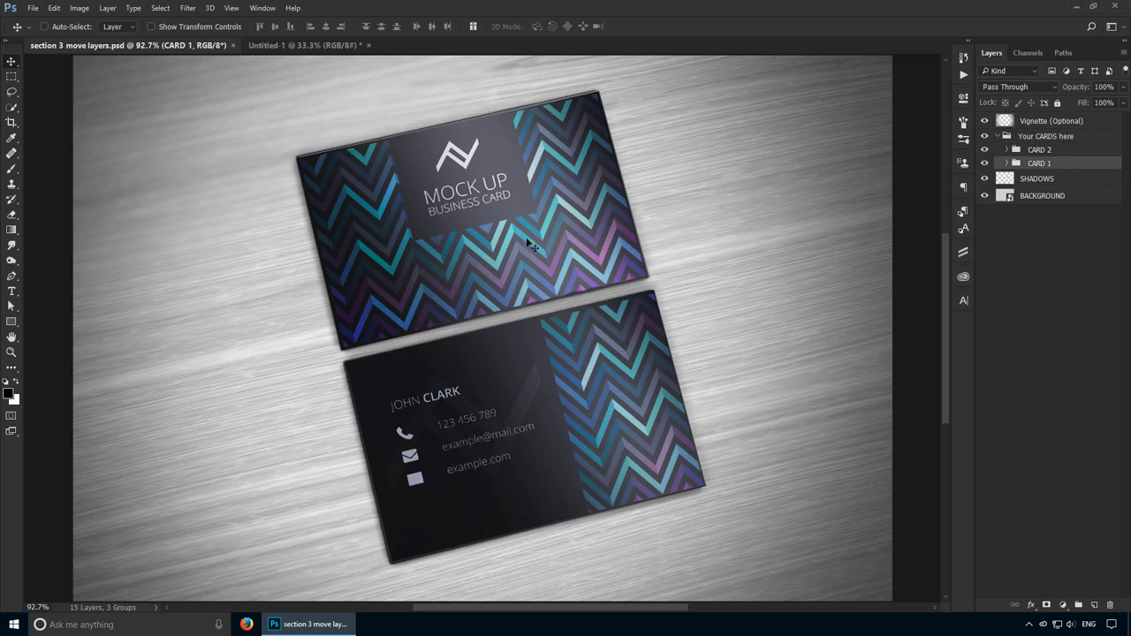
{"action": "left_click_drag", "start_coordinate": [461, 235], "coordinate": [33, 330]}
{"action": "key", "text": "ctrl+z"}
{"action": "key", "text": "ctrl+z"}
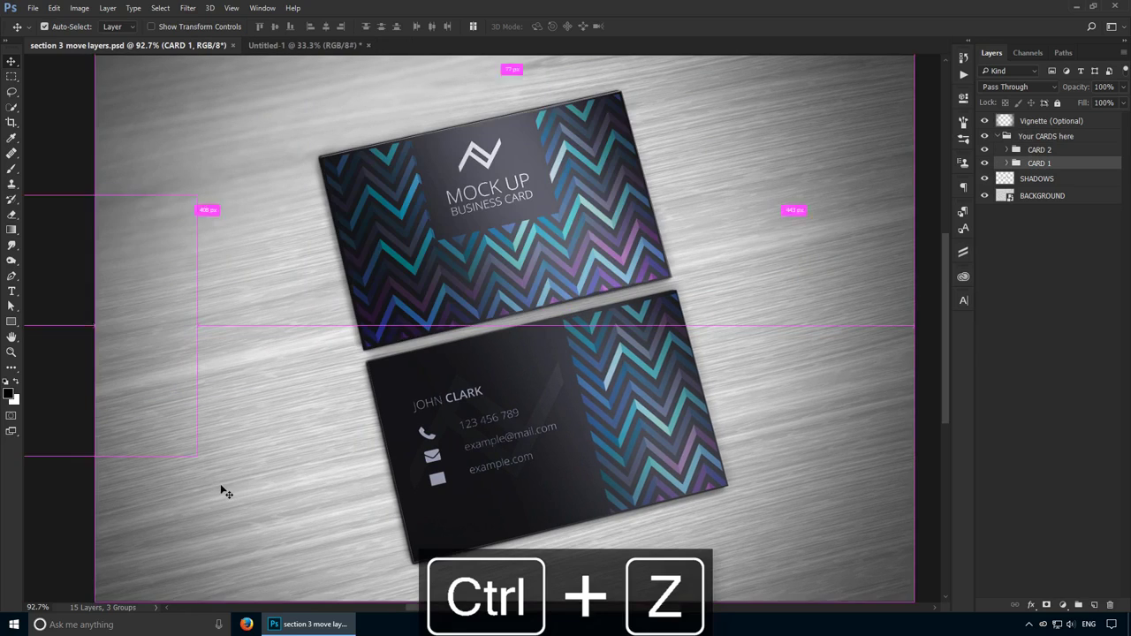
{"action": "left_click_drag", "start_coordinate": [512, 212], "coordinate": [457, 242]}
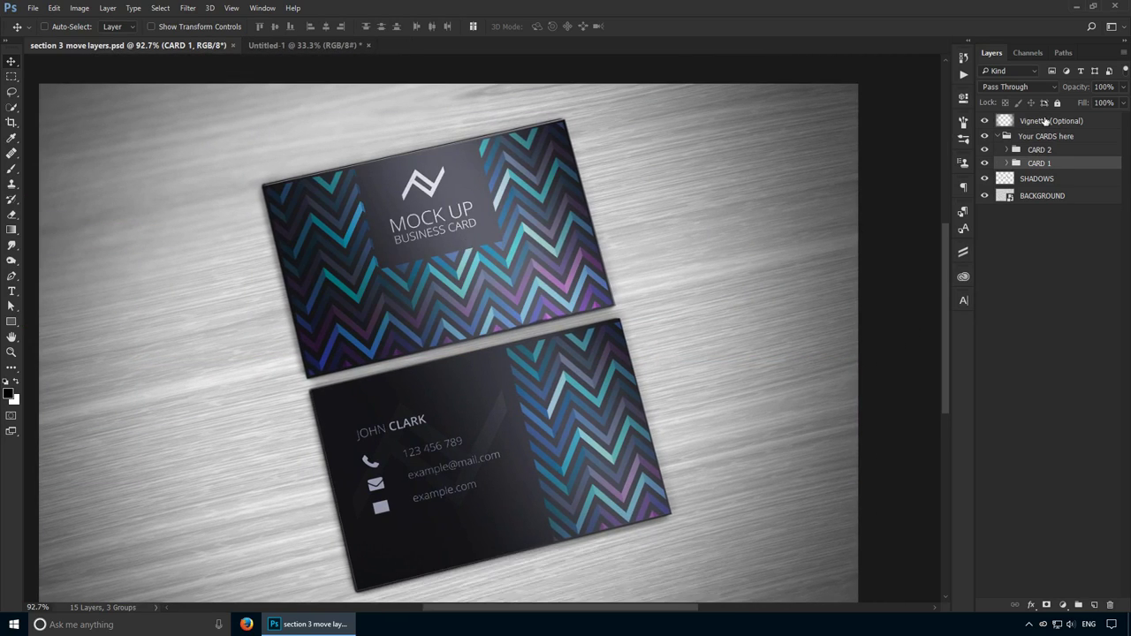
Try shifting the Your CARDS here group so both business cards move together, and undo the shift
{"action": "left_click", "coordinate": [1060, 136]}
{"action": "left_click_drag", "start_coordinate": [557, 237], "coordinate": [532, 253]}
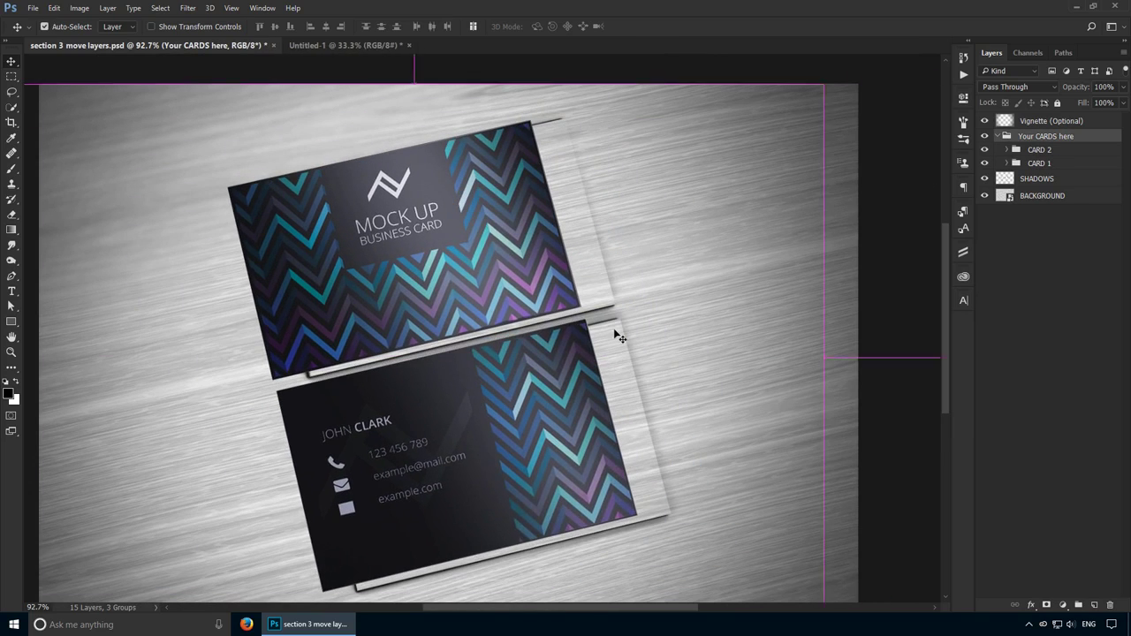
{"action": "key", "text": "ctrl+z"}
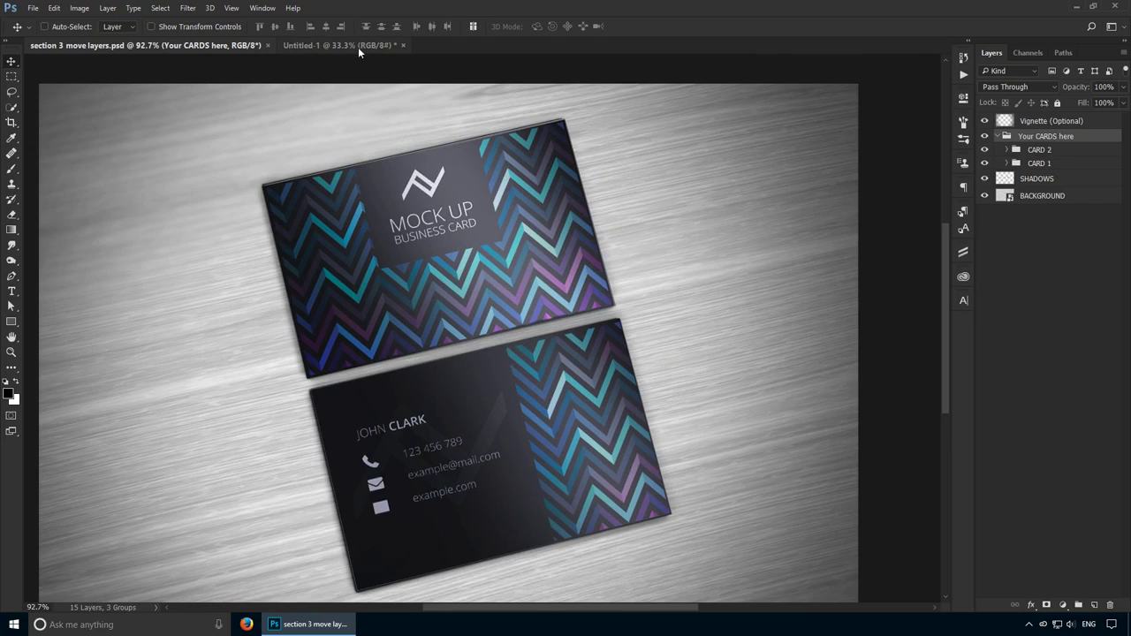
Copy the CARD 1 group from section 3 move layers.psd into the upper-left area of the Untitled-1 canvas
{"action": "left_click", "coordinate": [1038, 164]}
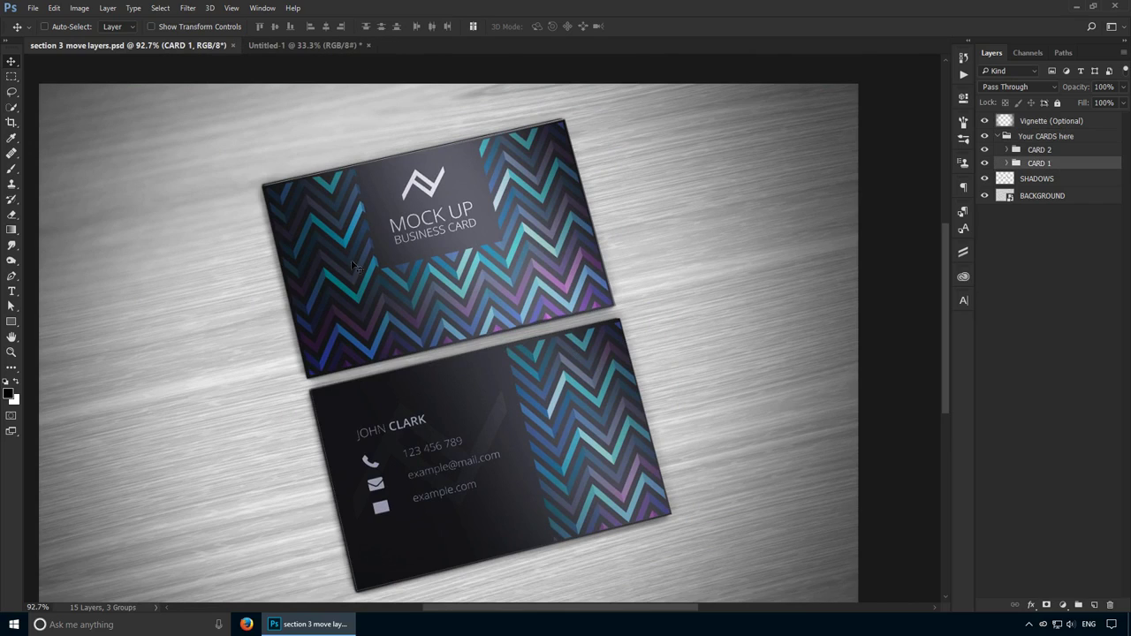
{"action": "left_click", "coordinate": [313, 44]}
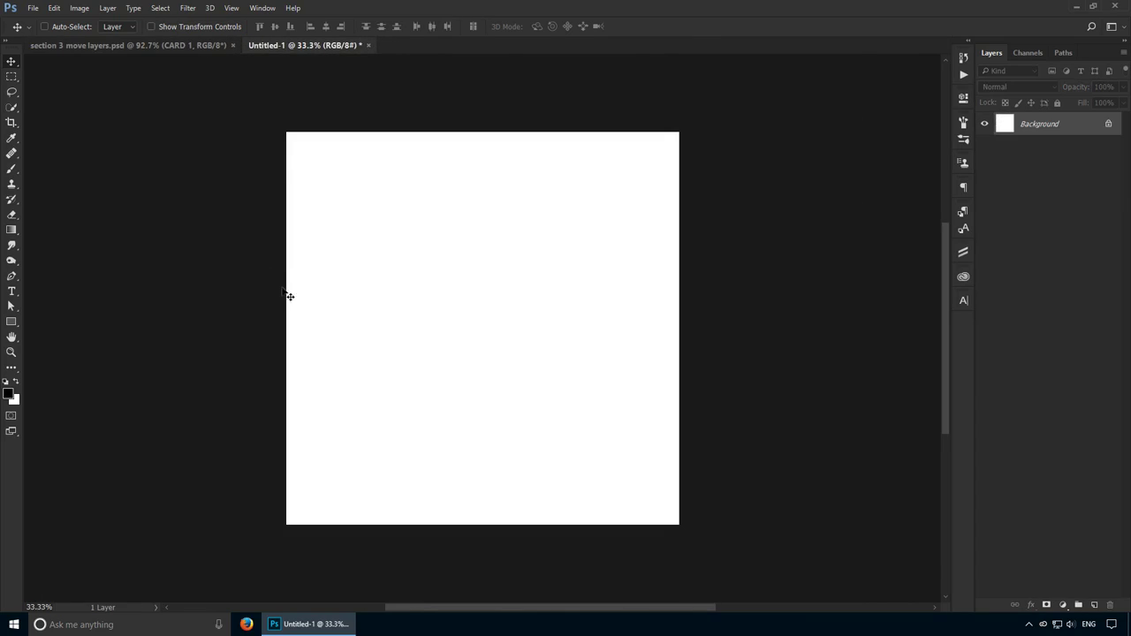
{"action": "left_click", "coordinate": [167, 45]}
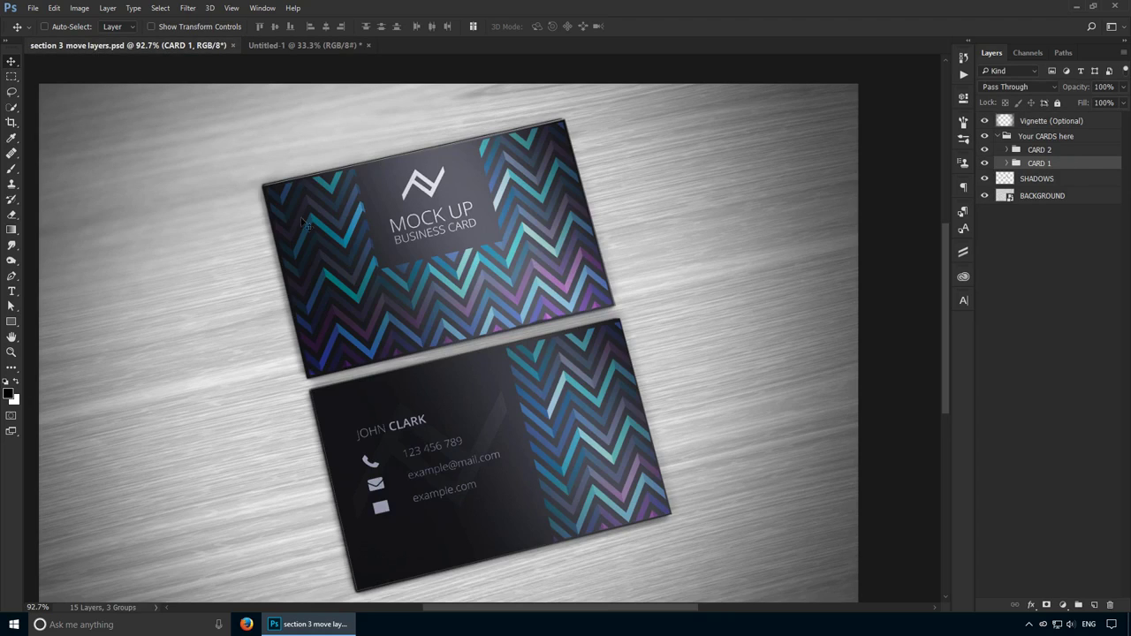
{"action": "left_click_drag", "start_coordinate": [474, 252], "coordinate": [265, 106]}
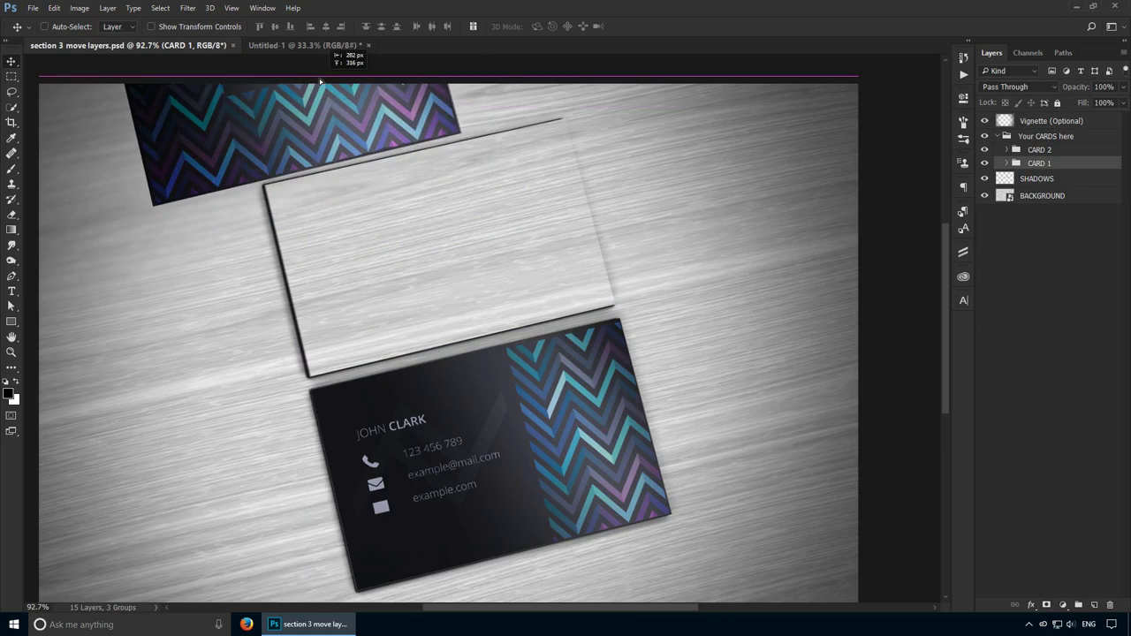
{"action": "left_click", "coordinate": [305, 45]}
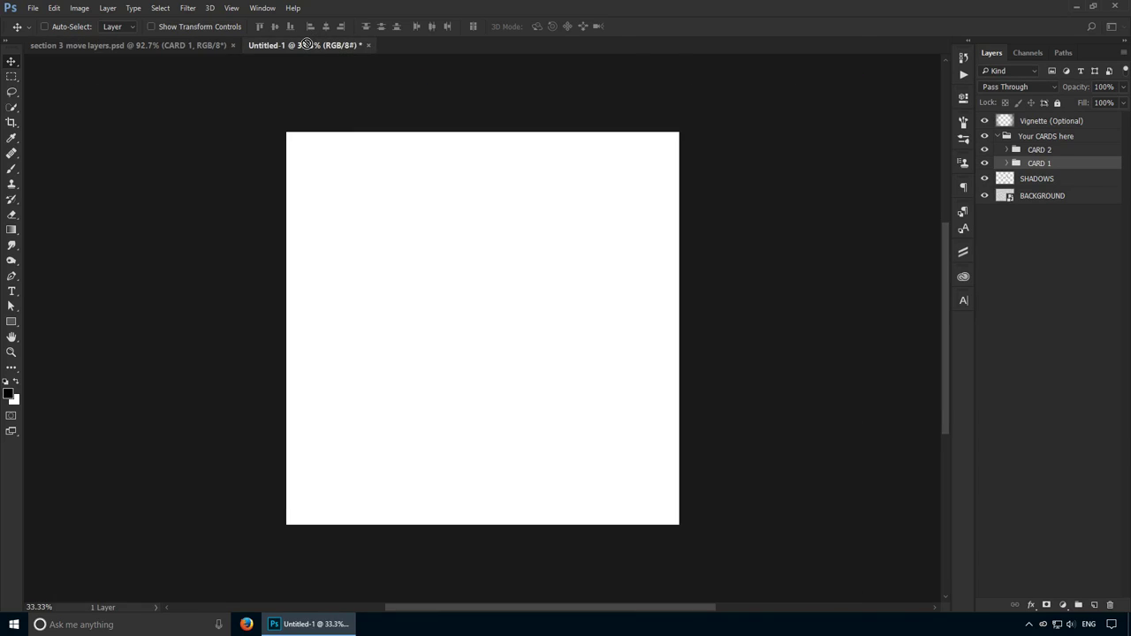
{"action": "left_click_drag", "start_coordinate": [306, 45], "coordinate": [378, 163]}
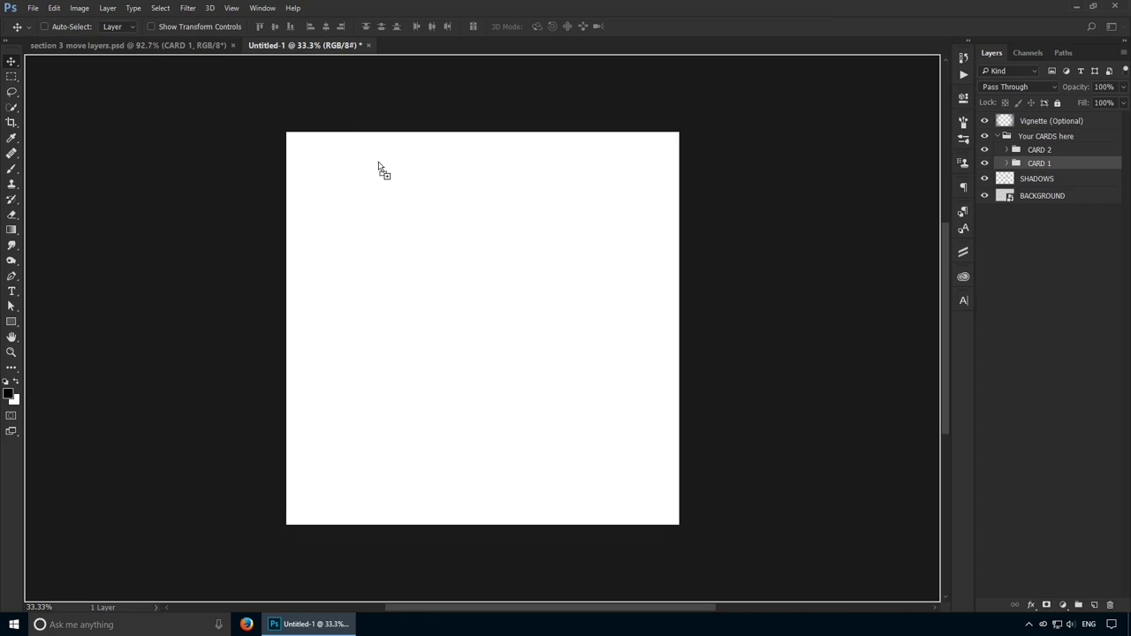
{"action": "left_click_drag", "start_coordinate": [378, 162], "coordinate": [380, 168]}
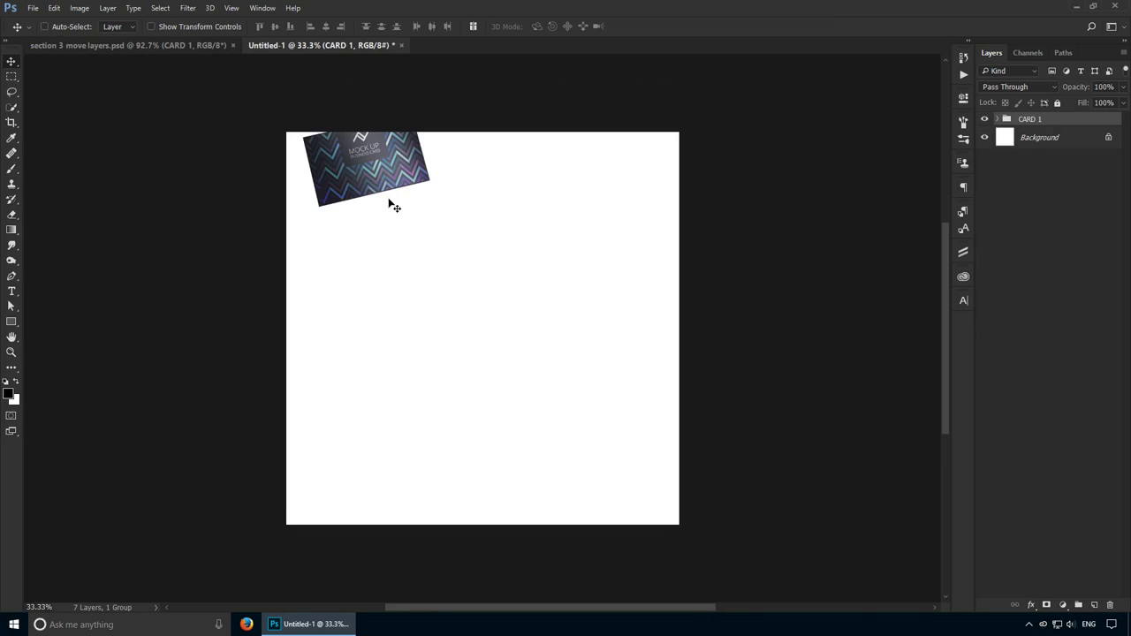
Copy the CARD 1 group from the mockup into Untitled-1 again, placing this copy at the center of the canvas
{"action": "left_click", "coordinate": [211, 45]}
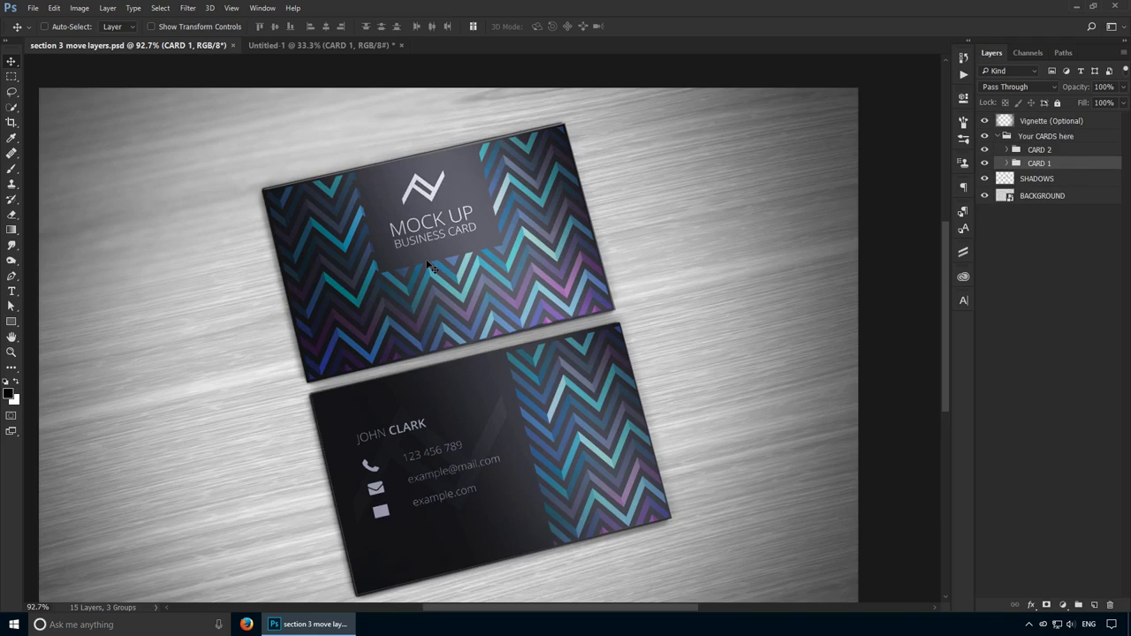
{"action": "left_click", "coordinate": [311, 47]}
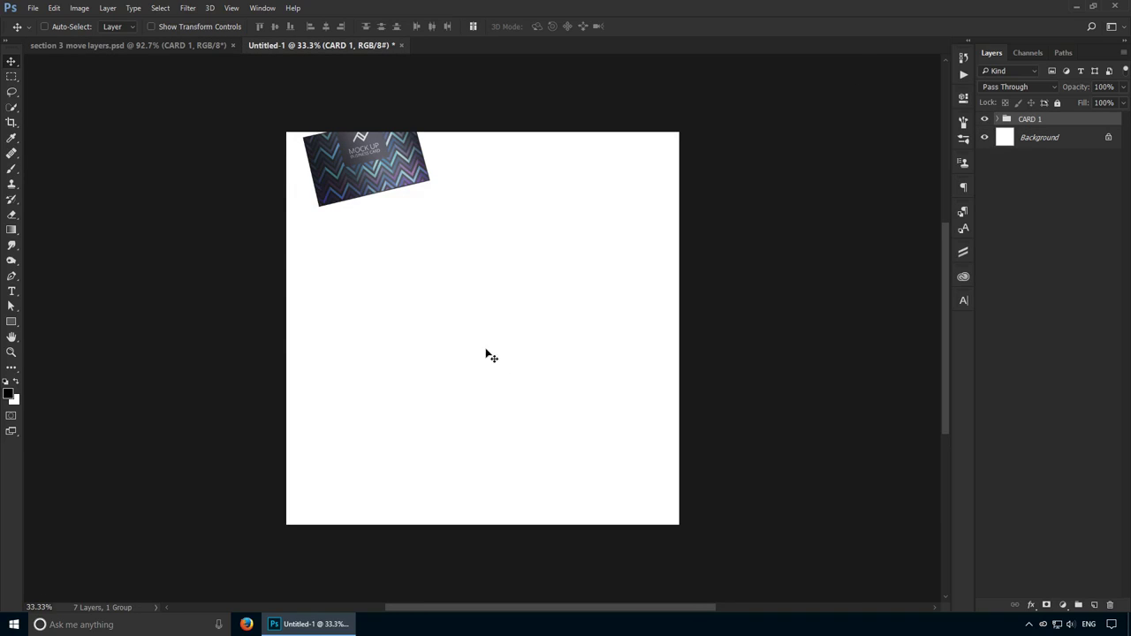
{"action": "left_click", "coordinate": [172, 48]}
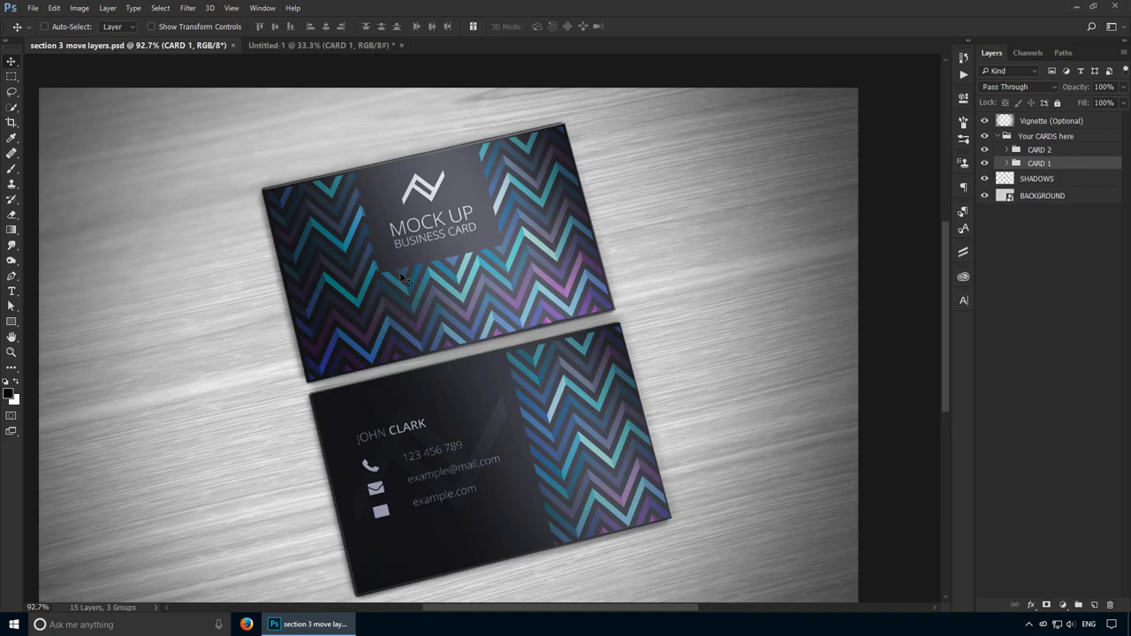
{"action": "left_click_drag", "start_coordinate": [406, 280], "coordinate": [337, 235]}
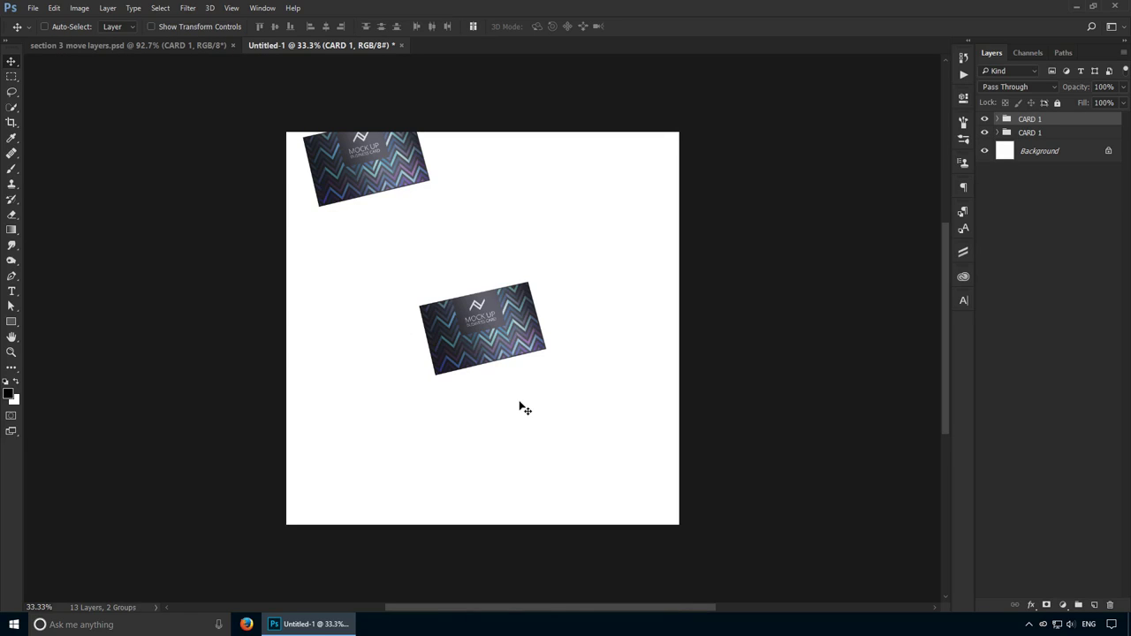
Copy CARD 1 into Untitled-1 twice more, just above center and at upper right, and undo its displacement in the mockup
{"action": "left_click", "coordinate": [199, 44]}
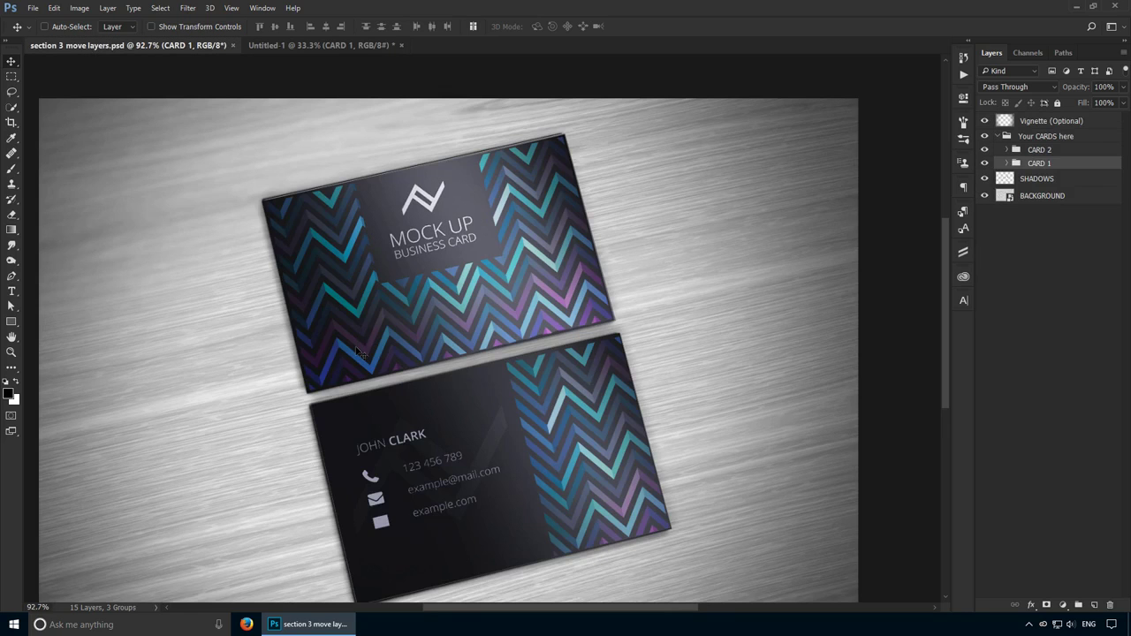
{"action": "left_click_drag", "start_coordinate": [363, 327], "coordinate": [472, 303]}
{"action": "left_click", "coordinate": [212, 45]}
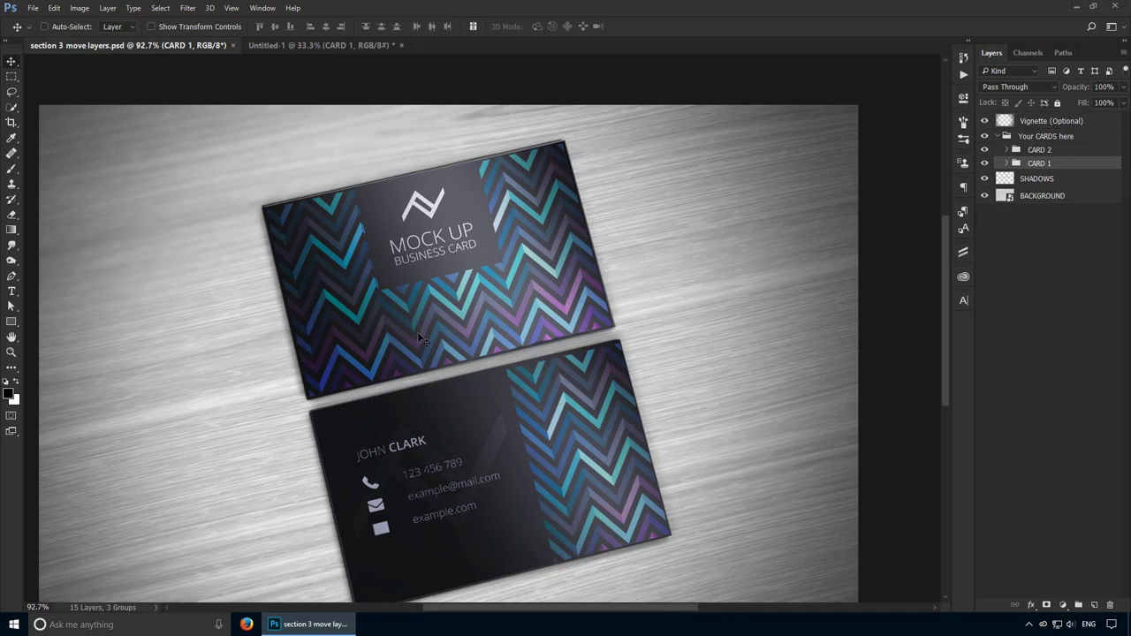
{"action": "left_click_drag", "start_coordinate": [461, 287], "coordinate": [548, 173]}
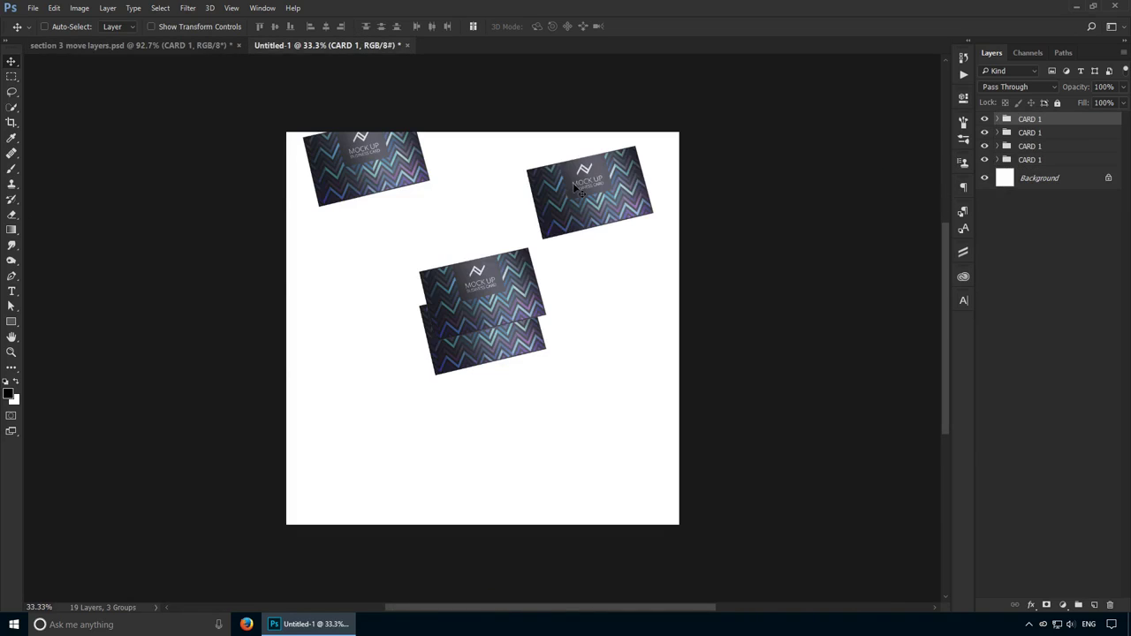
{"action": "left_click", "coordinate": [199, 47]}
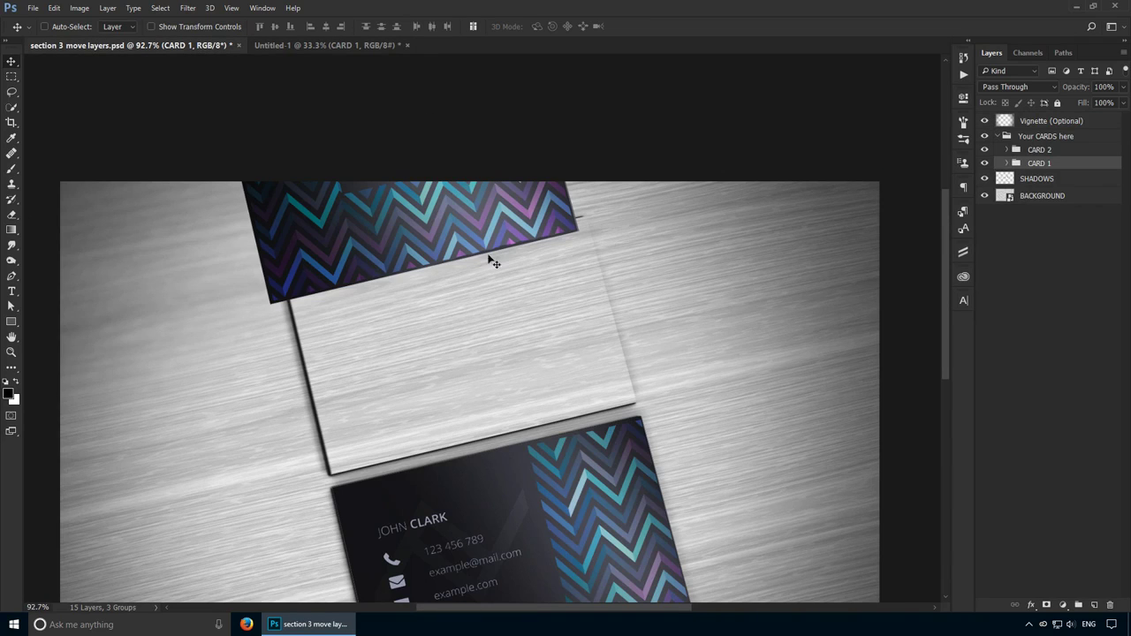
{"action": "key", "text": "ctrl+z"}
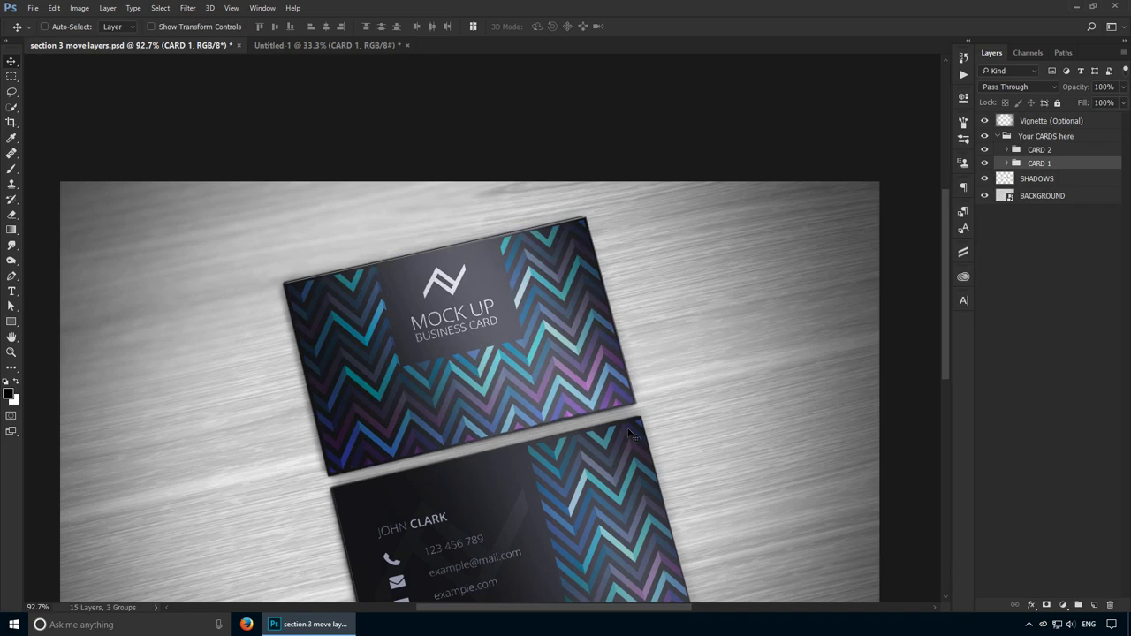
Nudge the CARD 1 group left in single small increments, working close up at the card's lower-right corner
{"action": "scroll", "coordinate": [630, 433], "scroll_direction": "up", "scroll_amount": 5}
{"action": "key", "text": "z"}
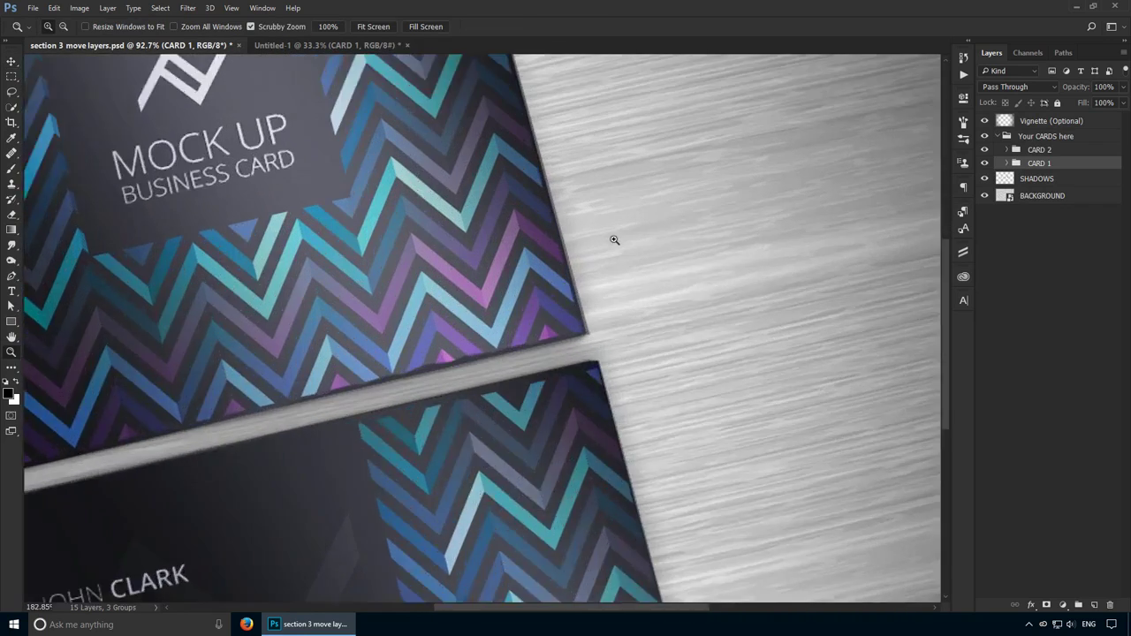
{"action": "scroll", "coordinate": [614, 240], "scroll_direction": "up", "scroll_amount": 5}
{"action": "key", "text": "v"}
{"action": "key", "text": "Left"}
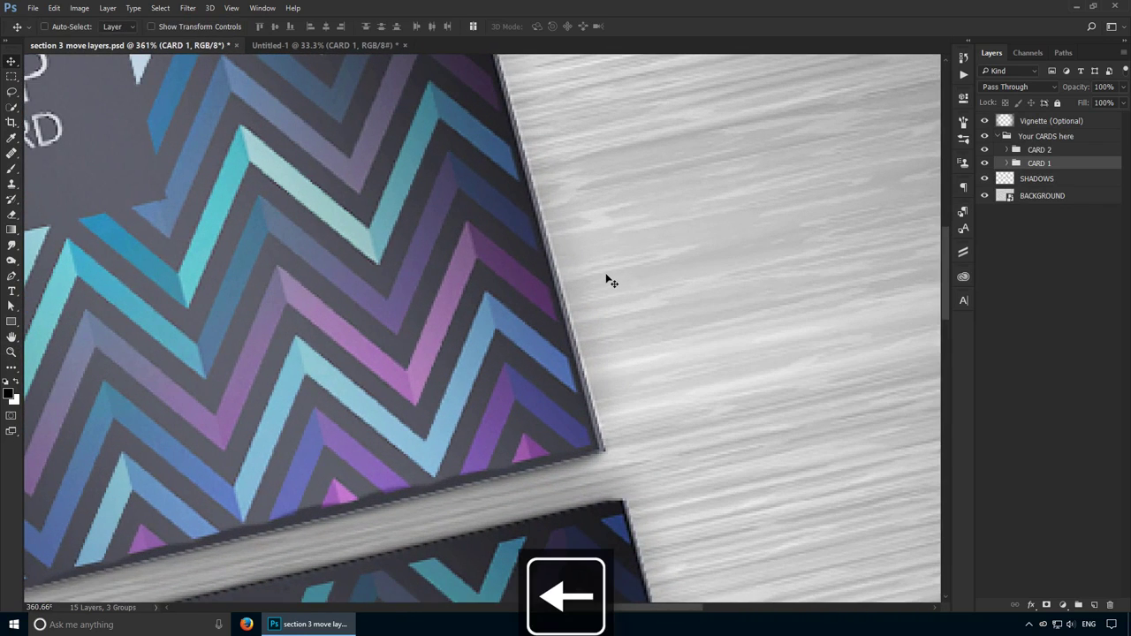
{"action": "key", "text": "Left"}
{"action": "key", "text": "Left"}
{"action": "key", "text": "Left"}
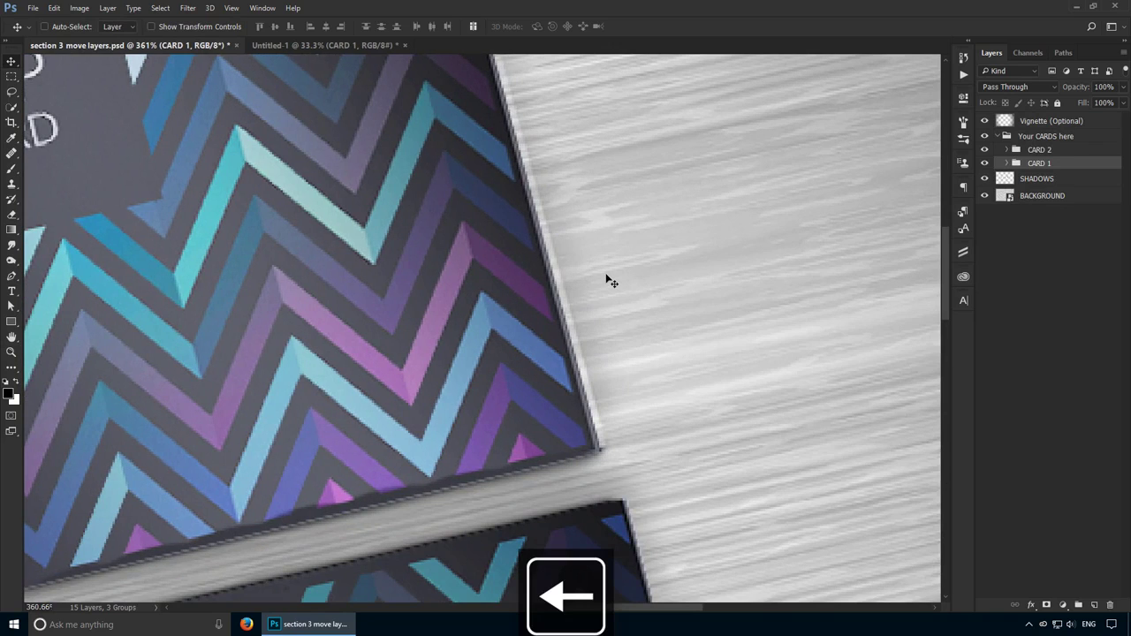
{"action": "key", "text": "Left"}
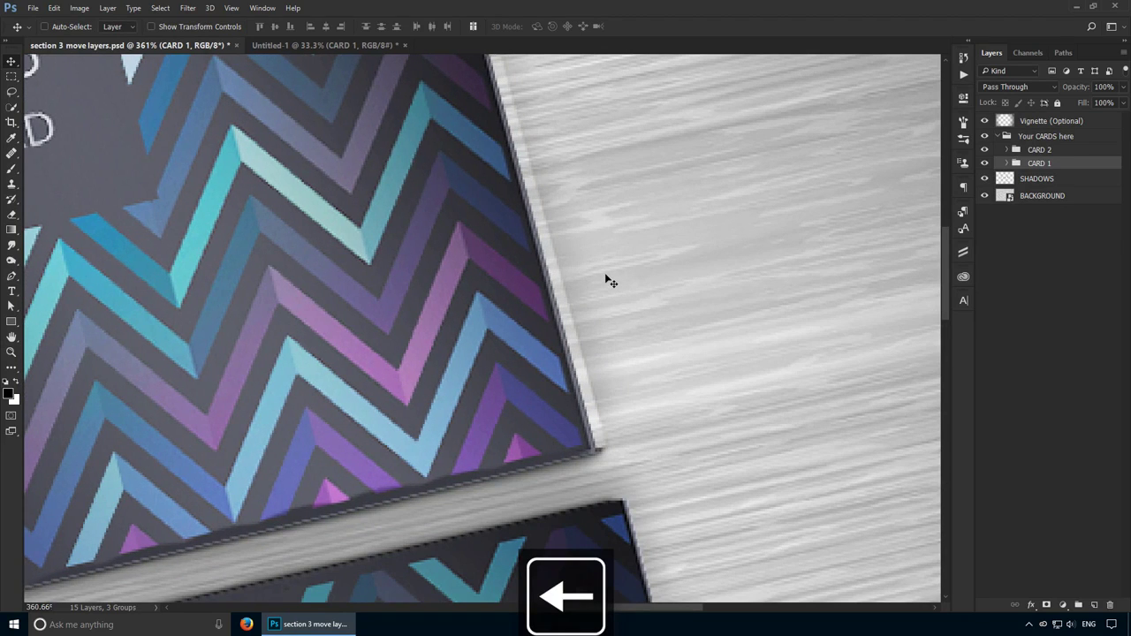
{"action": "key", "text": "Left"}
{"action": "key", "text": "Left"}
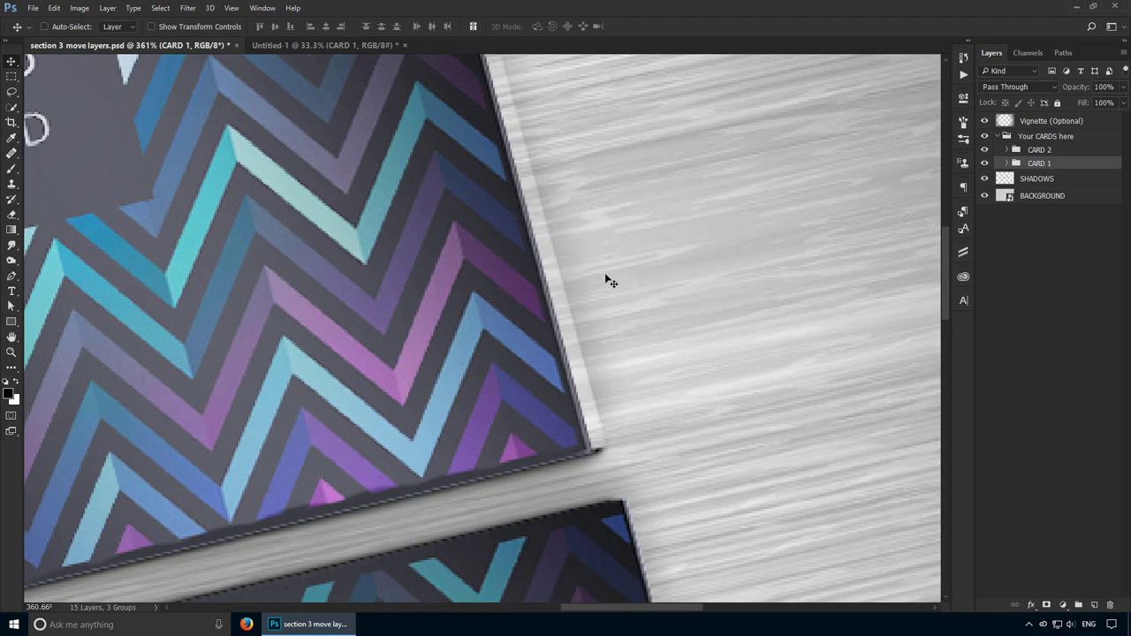
Nudge the CARD 1 group further left in large increments, and shift it slightly back to the right
{"action": "key", "text": "shift+Left"}
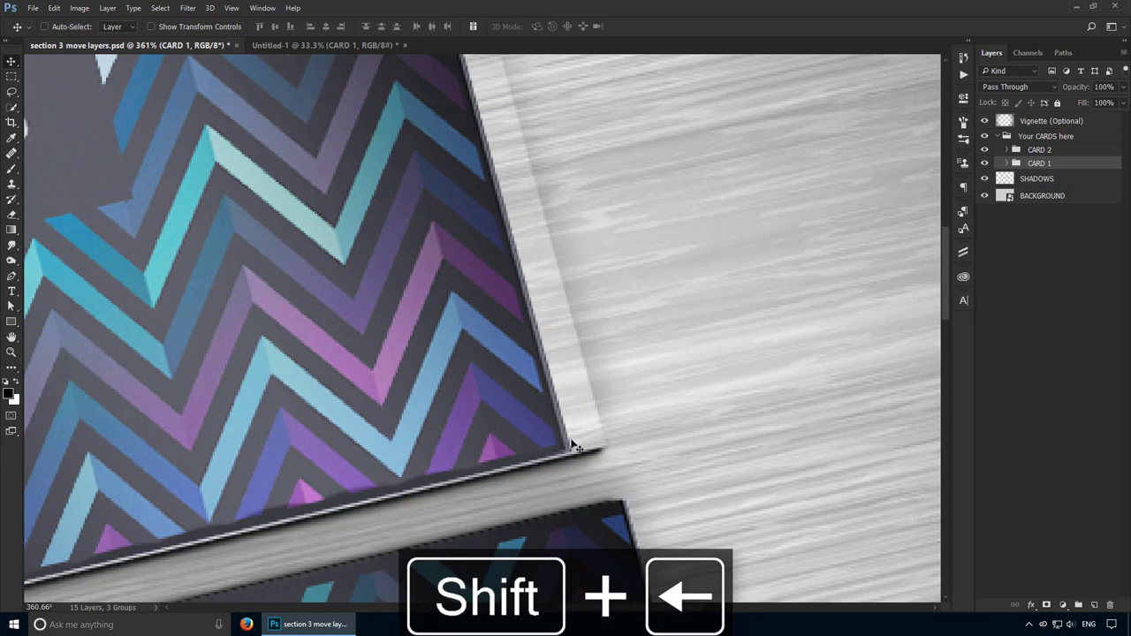
{"action": "key", "text": "shift+Left"}
{"action": "key", "text": "shift+Left"}
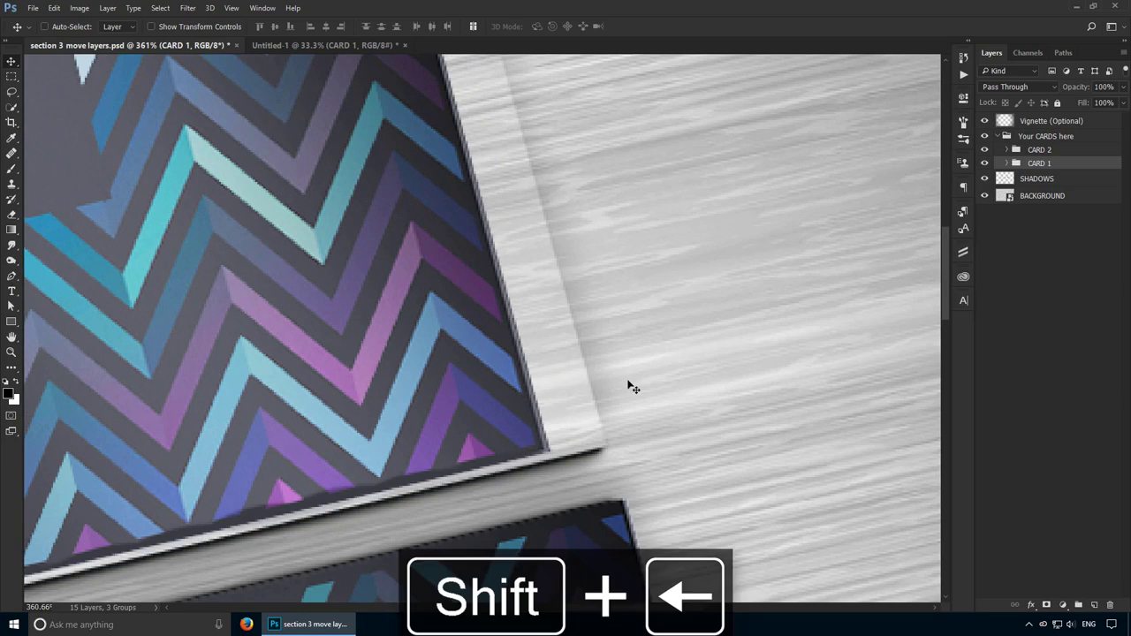
{"action": "key", "text": "shift+Left"}
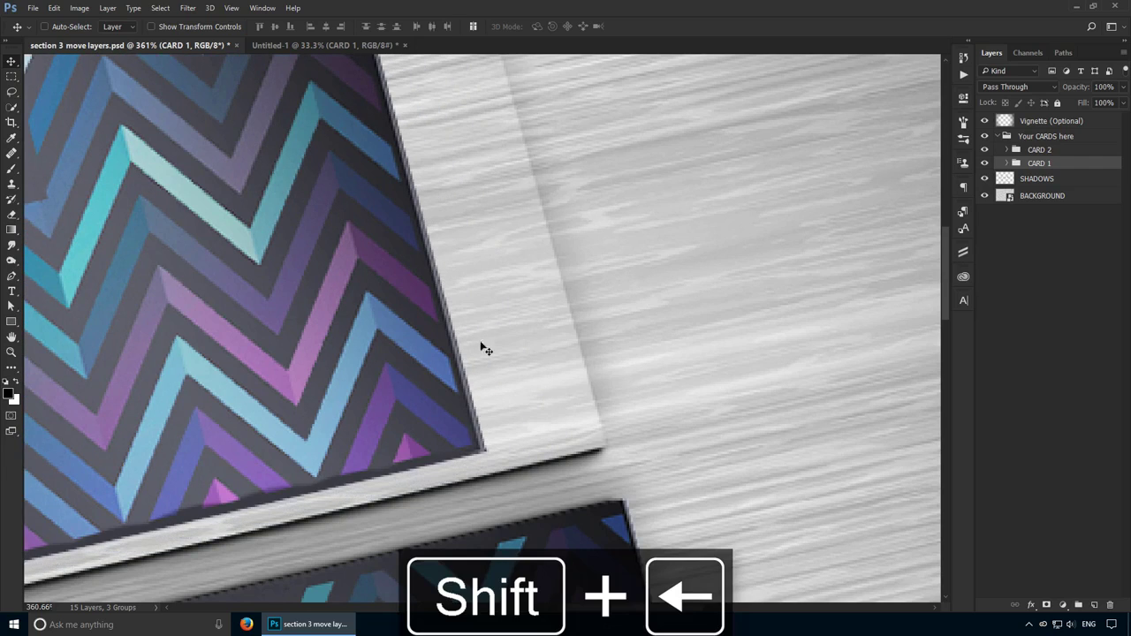
{"action": "key", "text": "Right"}
{"action": "key", "text": "Right"}
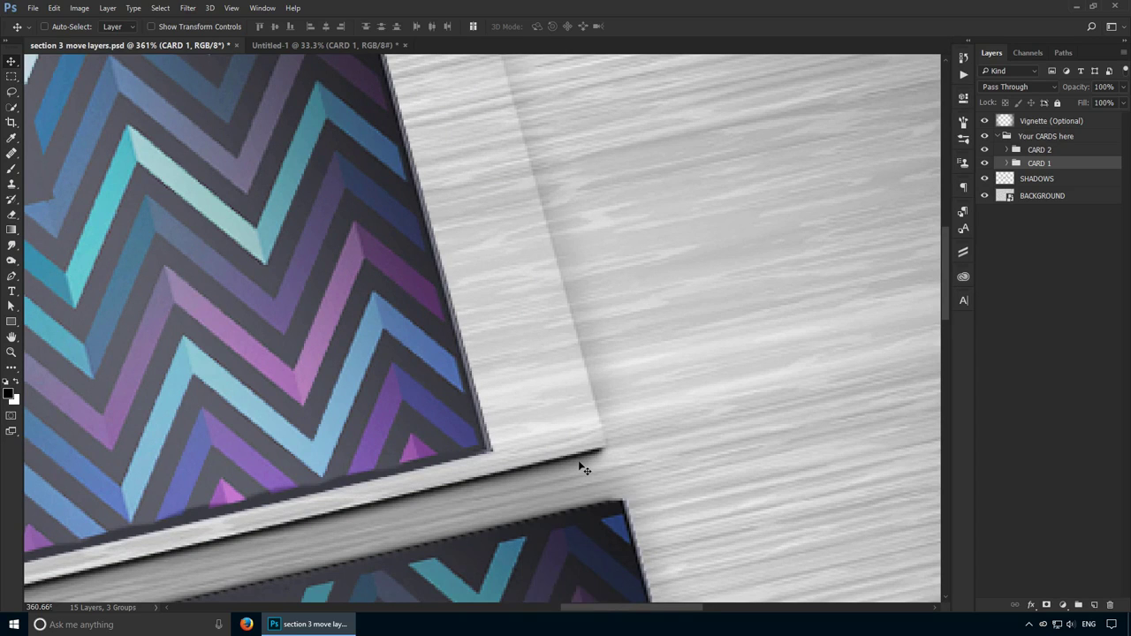
Expand the CARD 1 group and step the layer selection from Effects down to the clipped CARD 1 layer
{"action": "key", "text": "ctrl+0"}
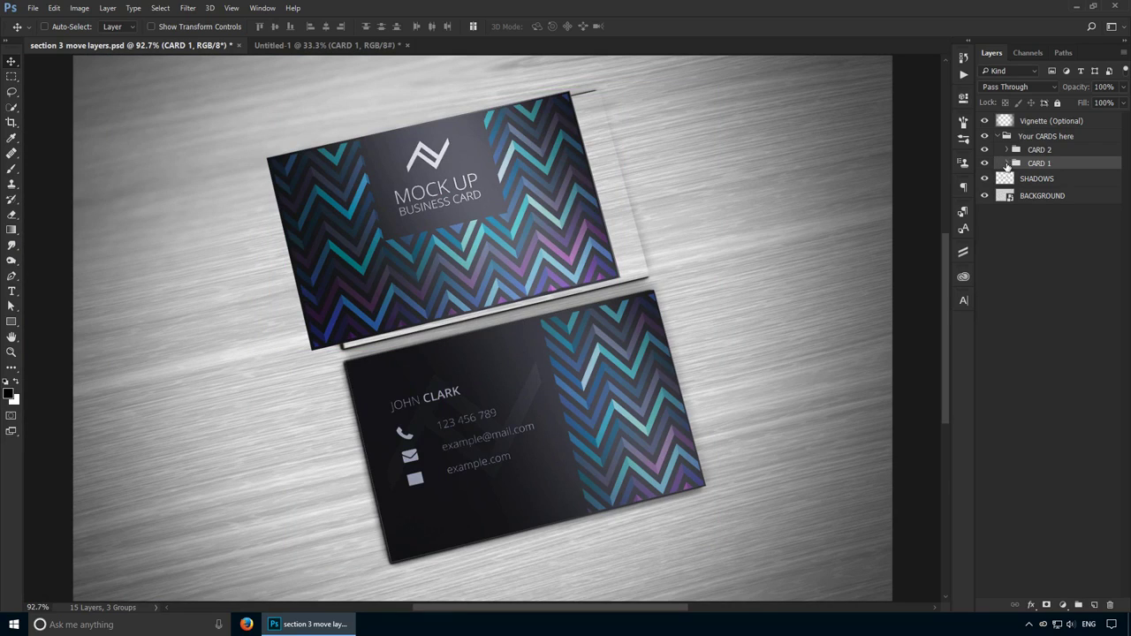
{"action": "left_click", "coordinate": [1005, 163]}
{"action": "left_click", "coordinate": [1067, 179]}
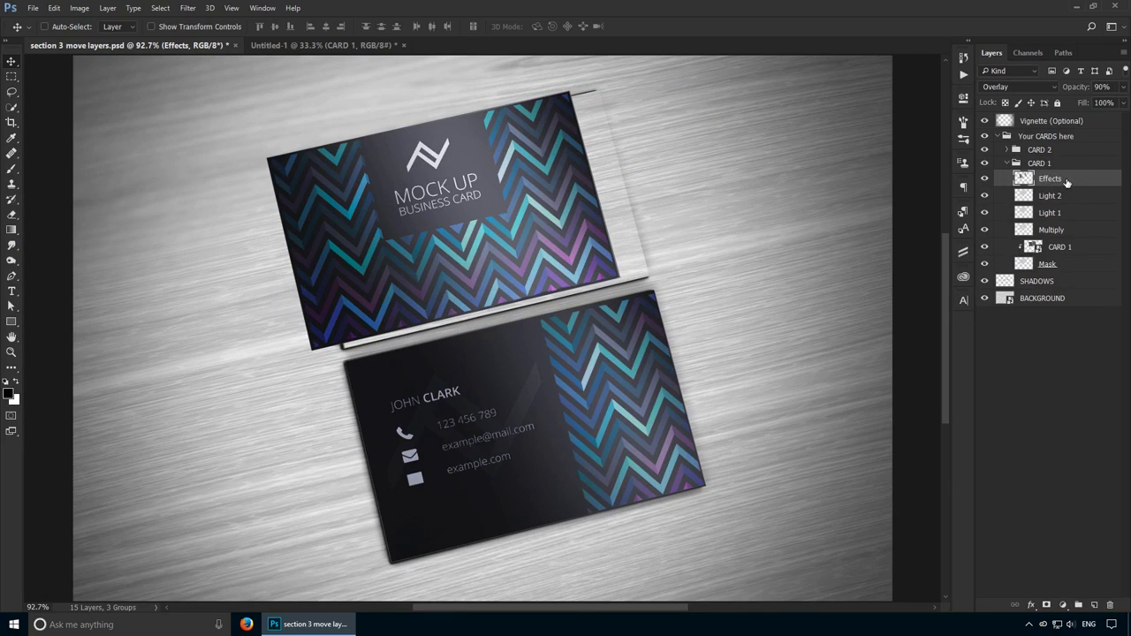
{"action": "key", "text": "alt+bracketleft"}
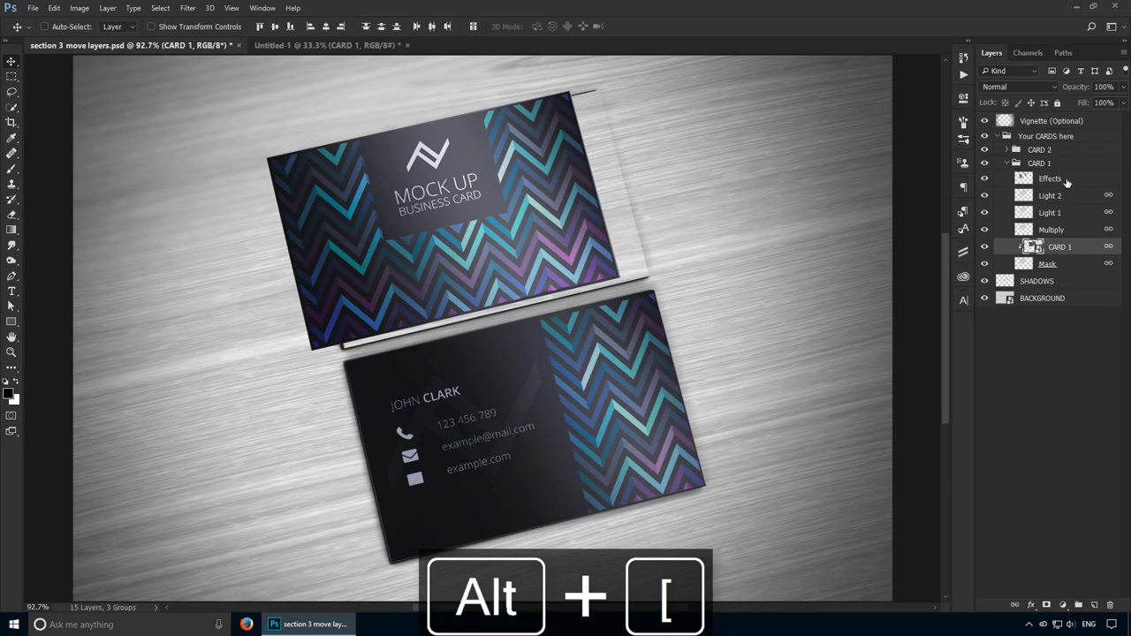
Select the Effects layer, move it one position down in the layer stack, and move it back up
{"action": "left_click", "coordinate": [1066, 181]}
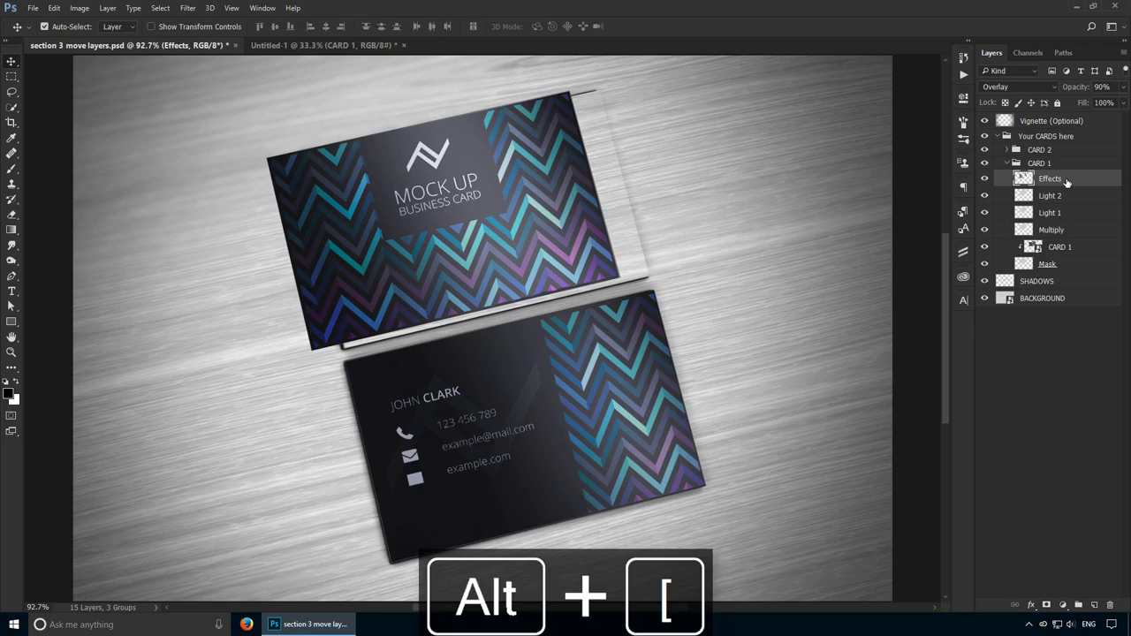
{"action": "key", "text": "ctrl+bracketleft"}
{"action": "key", "text": "ctrl+bracketright"}
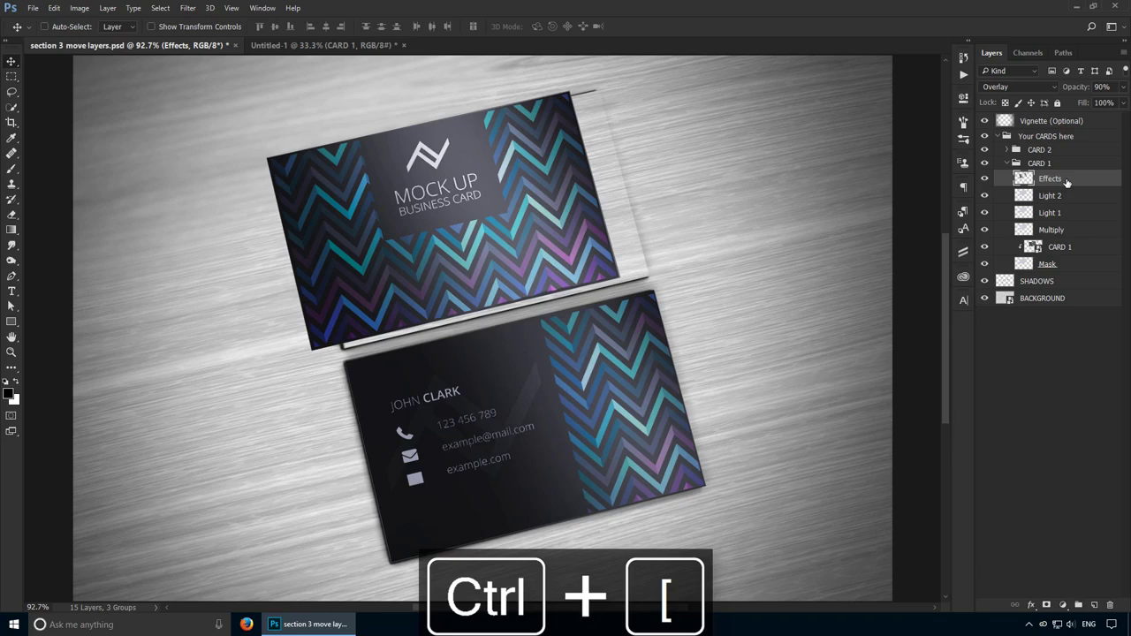
Select the Vignette (Optional) layer, shift it down the stack to below the CARD 2 group, and bring it back above CARD 2
{"action": "left_click", "coordinate": [1079, 123]}
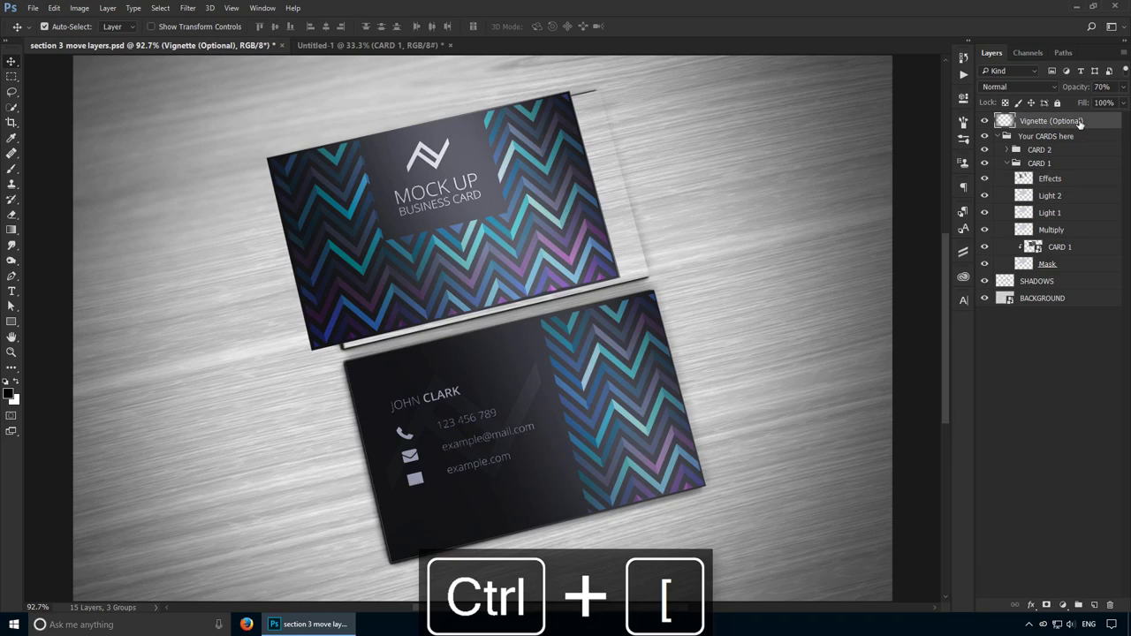
{"action": "key", "text": "ctrl+bracketleft"}
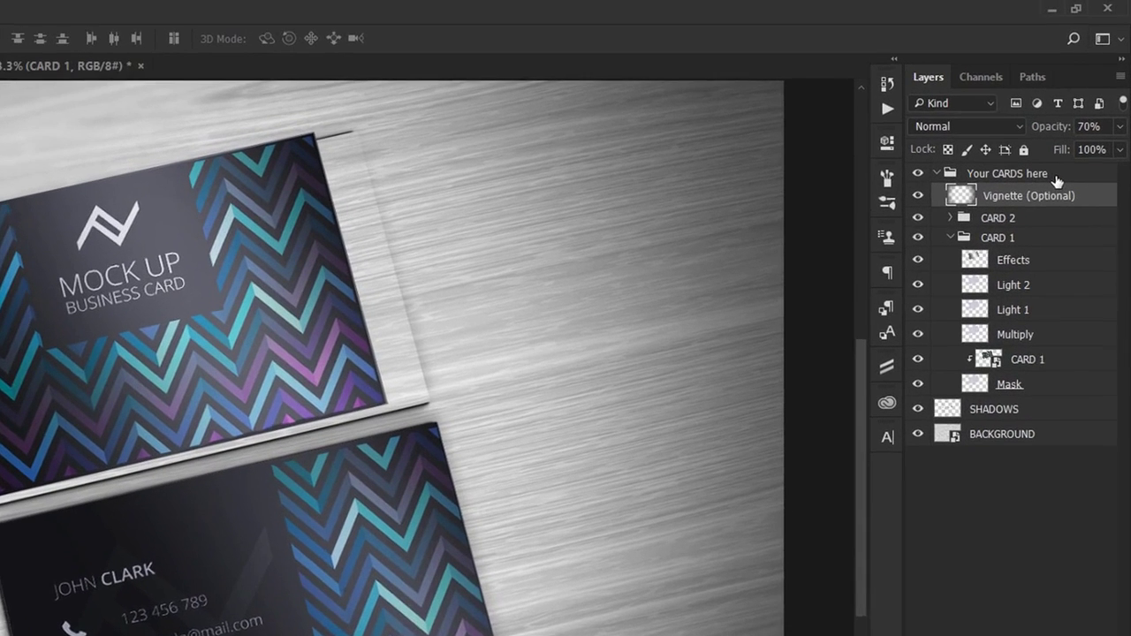
{"action": "key", "text": "ctrl+bracketleft"}
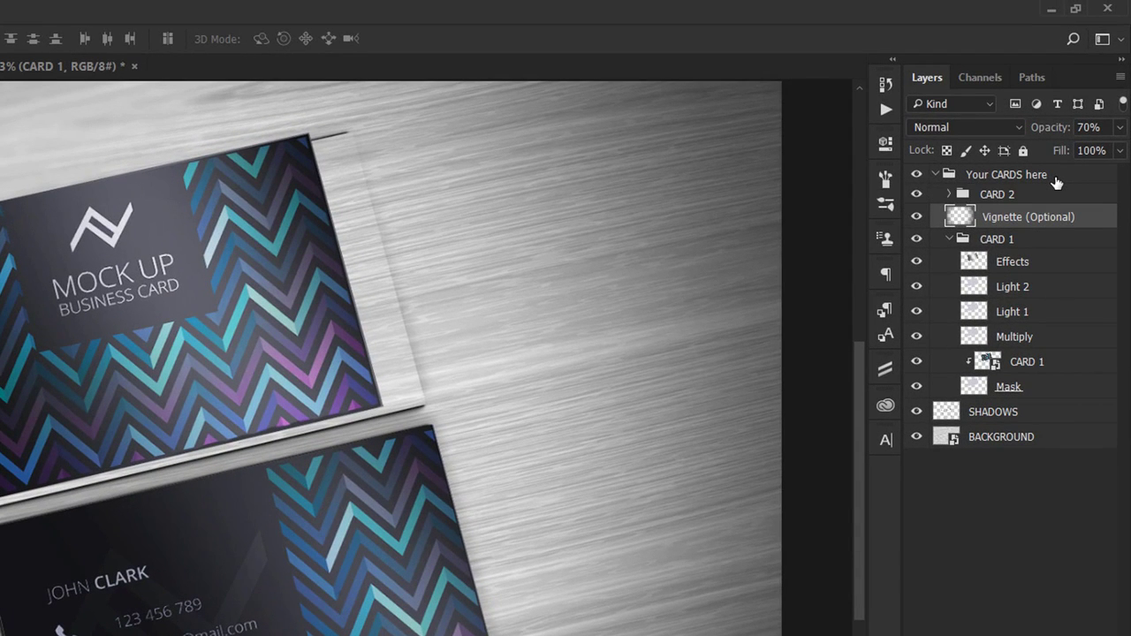
{"action": "key", "text": "ctrl+bracketleft"}
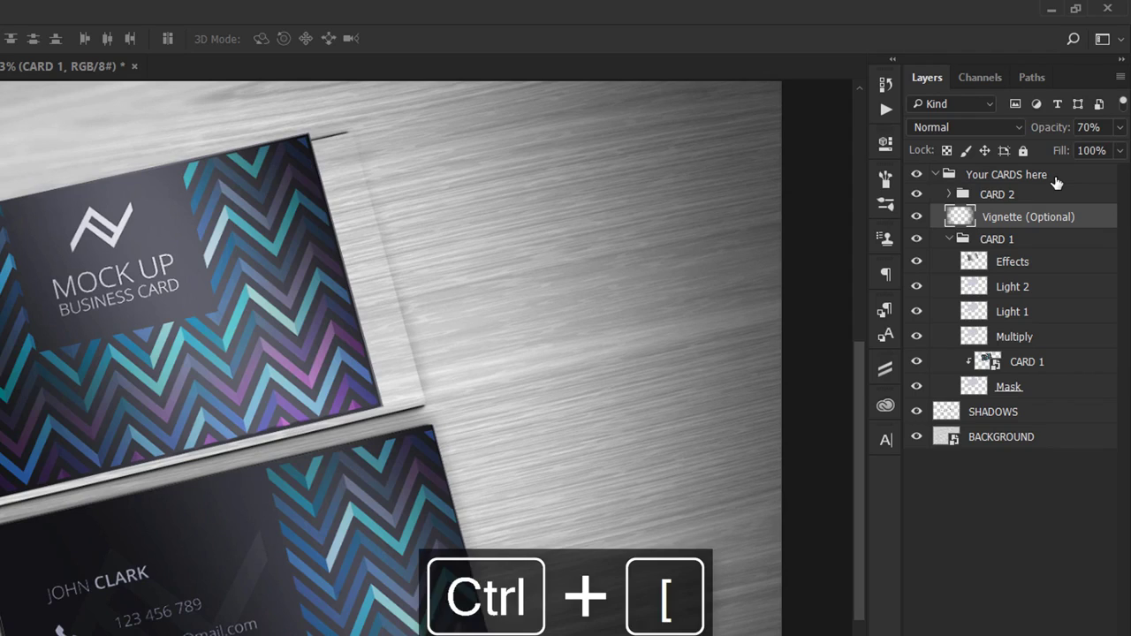
{"action": "key", "text": "ctrl+bracketright"}
{"action": "key", "text": "ctrl+bracketright"}
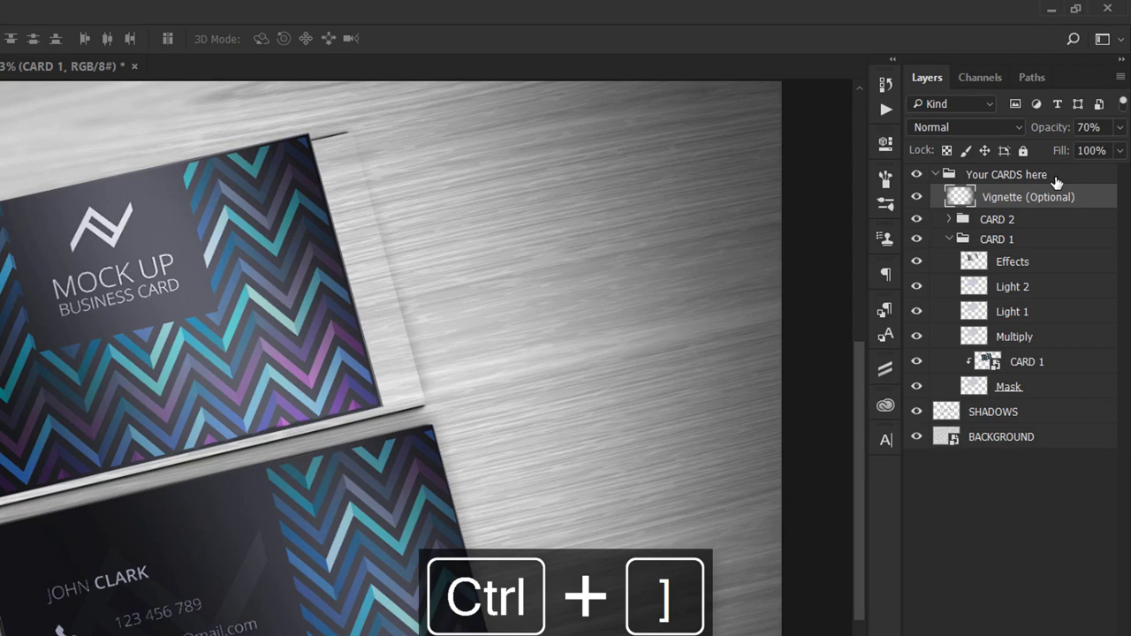
Move the Vignette (Optional) layer out of the Your CARDS here group to the top of the stack, collapsing the groups
{"action": "left_click", "coordinate": [950, 239]}
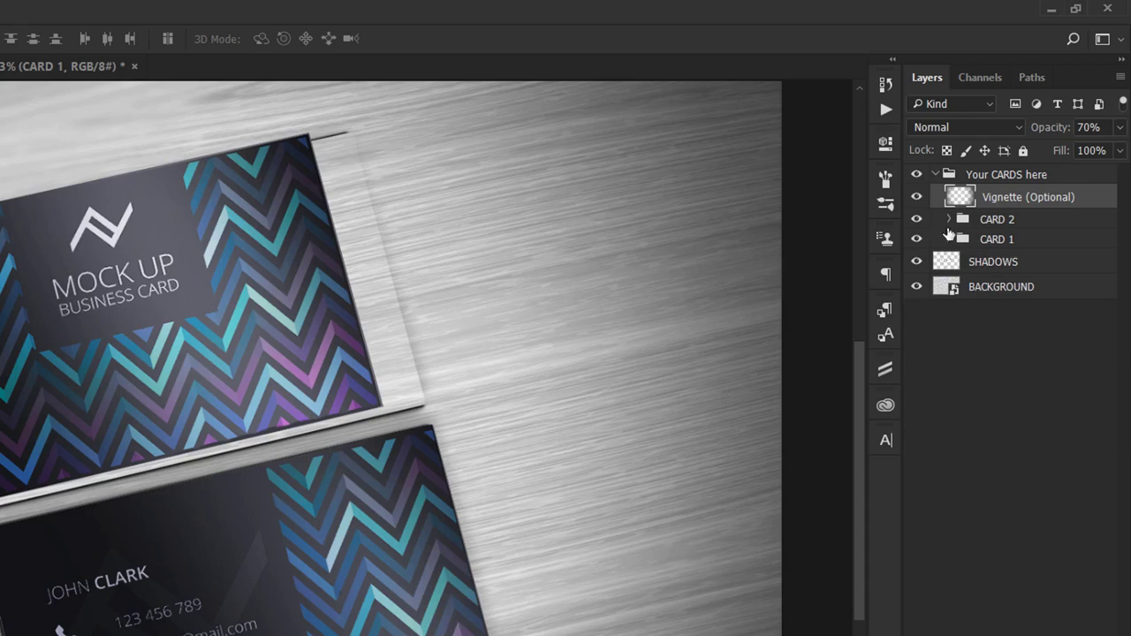
{"action": "left_click_drag", "start_coordinate": [1010, 201], "coordinate": [997, 170]}
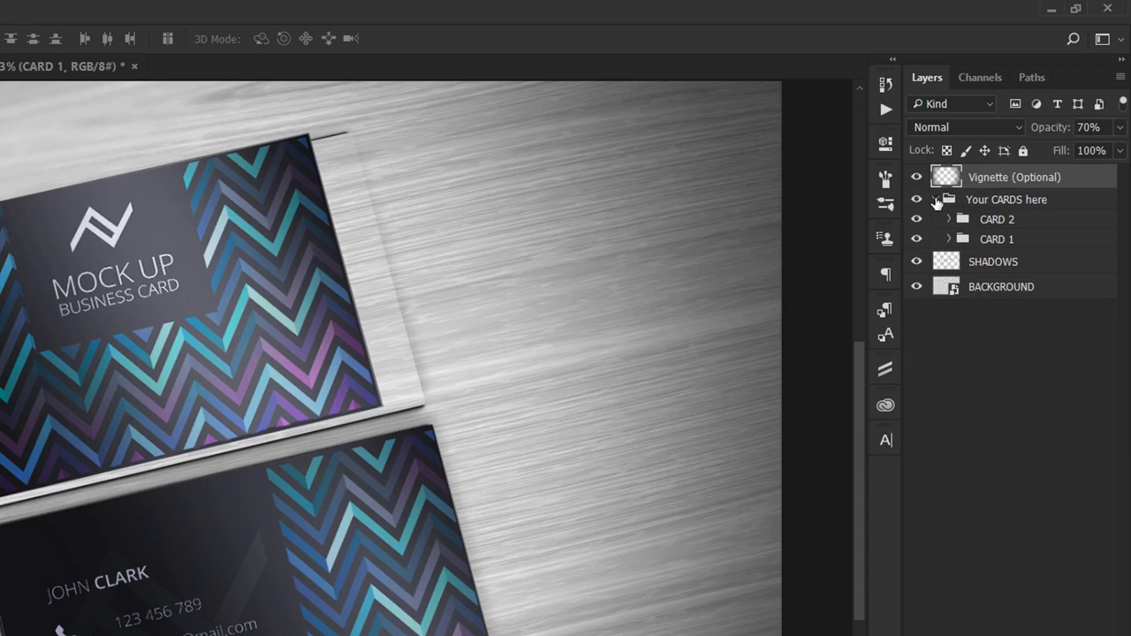
{"action": "left_click", "coordinate": [935, 200]}
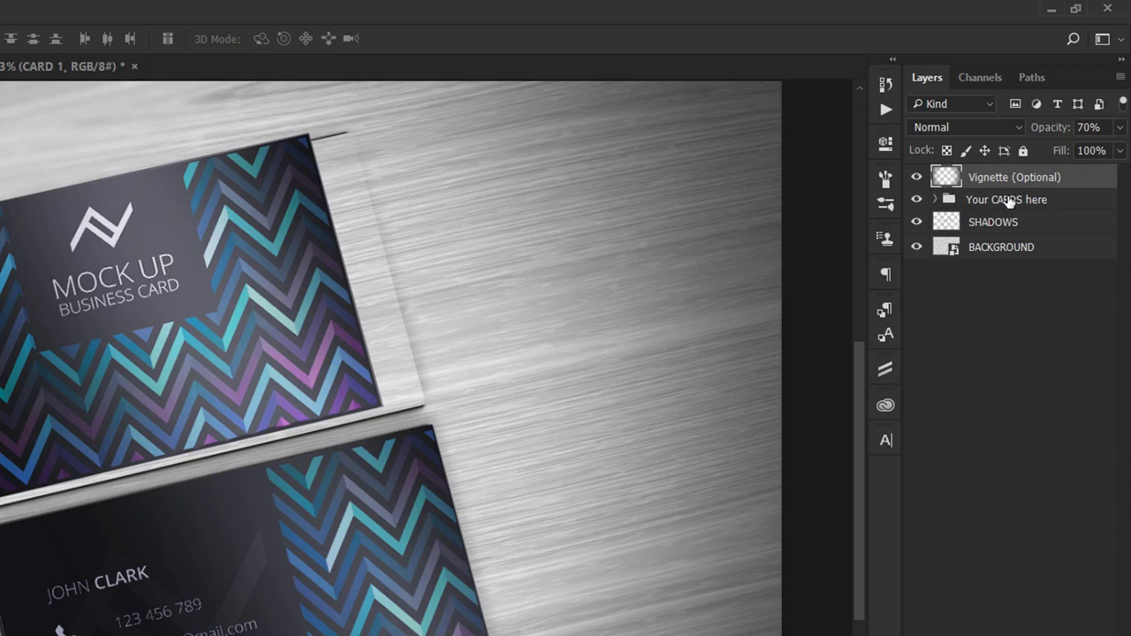
Move the Vignette (Optional) layer directly below the collapsed Your CARDS here group, and return it to the top of the stack
{"action": "left_click_drag", "start_coordinate": [1022, 180], "coordinate": [1070, 207]}
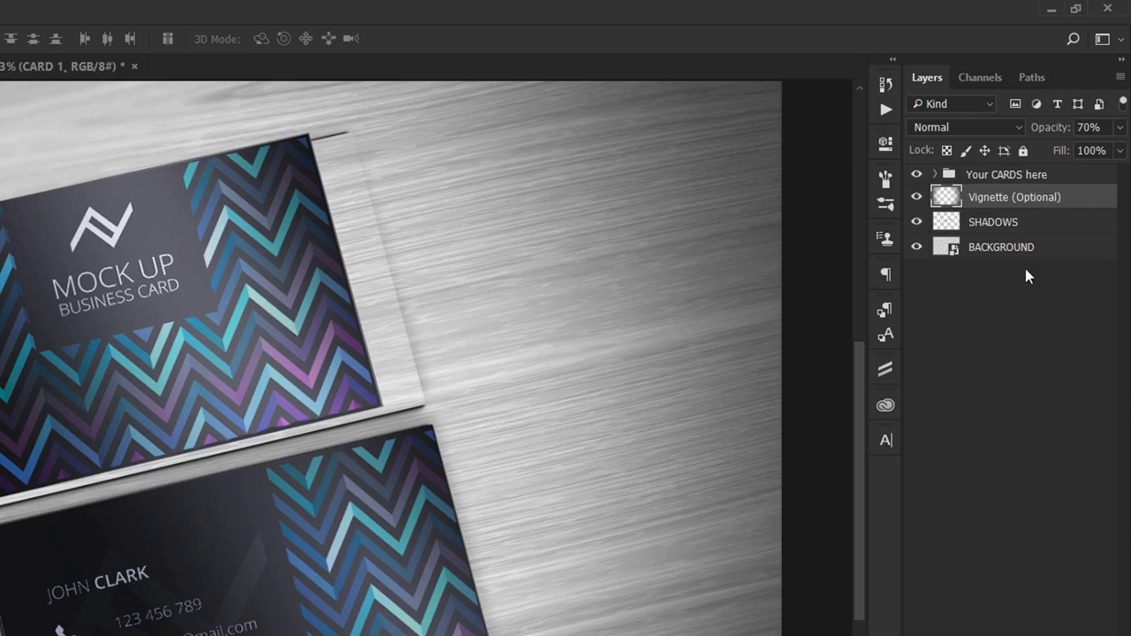
{"action": "left_click_drag", "start_coordinate": [1040, 248], "coordinate": [1000, 254]}
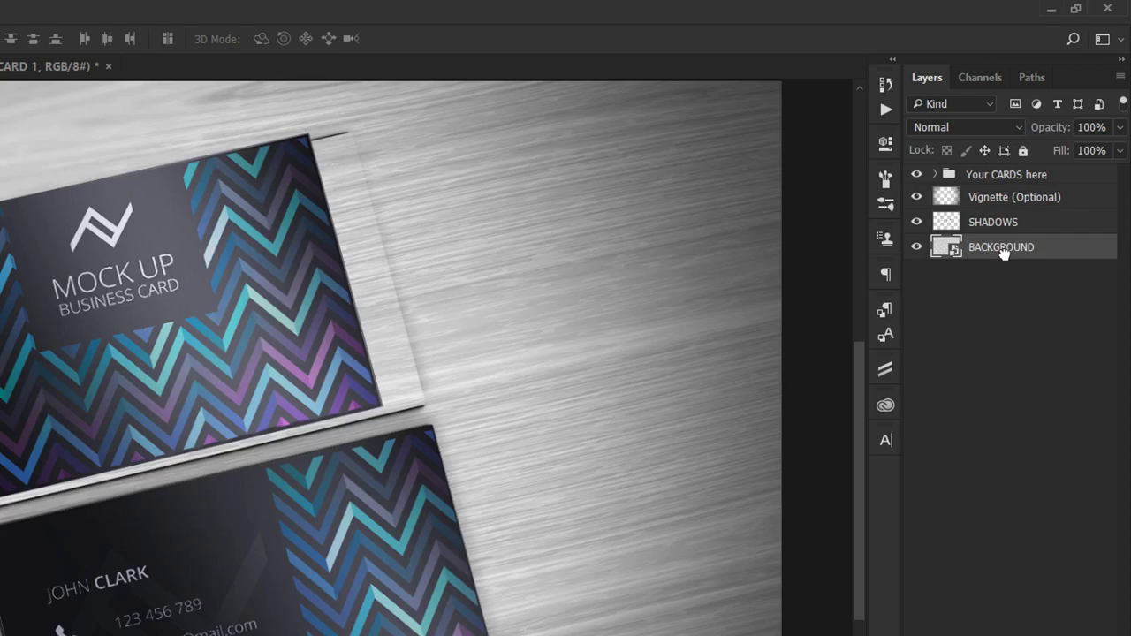
{"action": "left_click", "coordinate": [984, 197]}
{"action": "left_click_drag", "start_coordinate": [984, 197], "coordinate": [998, 177]}
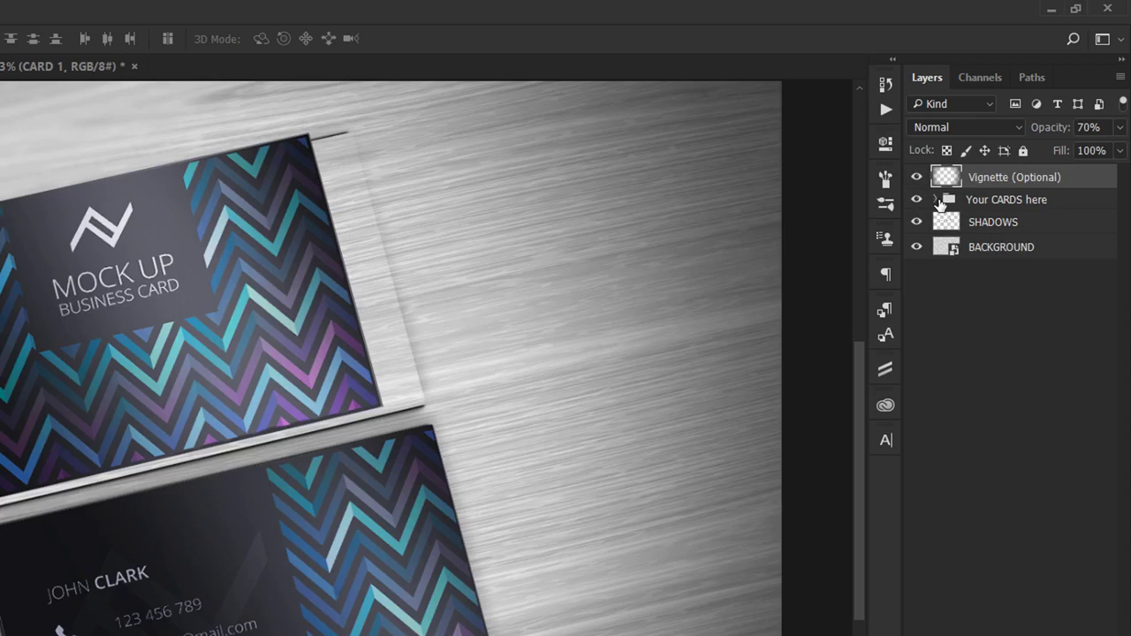
Look through the Your CARDS here and CARD 2 groups, toggle CARD 2's visibility, and select the SHADOWS and BACKGROUND layers in turn
{"action": "left_click", "coordinate": [937, 199]}
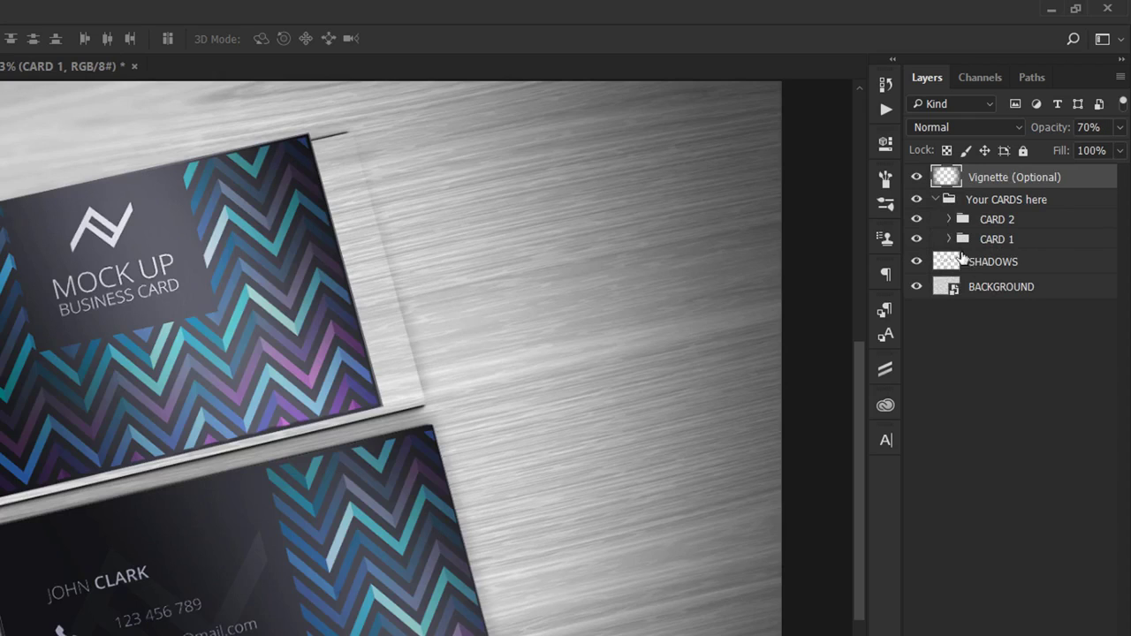
{"action": "left_click", "coordinate": [1027, 300]}
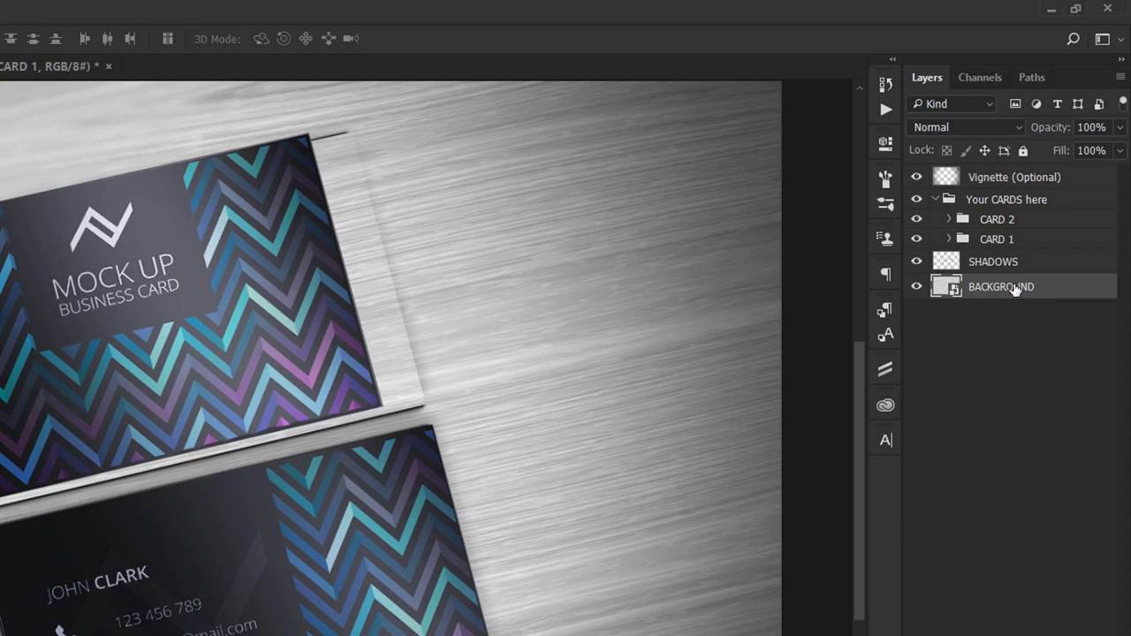
{"action": "mouse_move", "coordinate": [1016, 290]}
{"action": "left_mouse_down"}
{"action": "mouse_move", "coordinate": [1005, 170]}
{"action": "mouse_move", "coordinate": [1017, 225]}
{"action": "mouse_move", "coordinate": [1002, 295]}
{"action": "left_mouse_up"}
{"action": "left_click", "coordinate": [950, 220]}
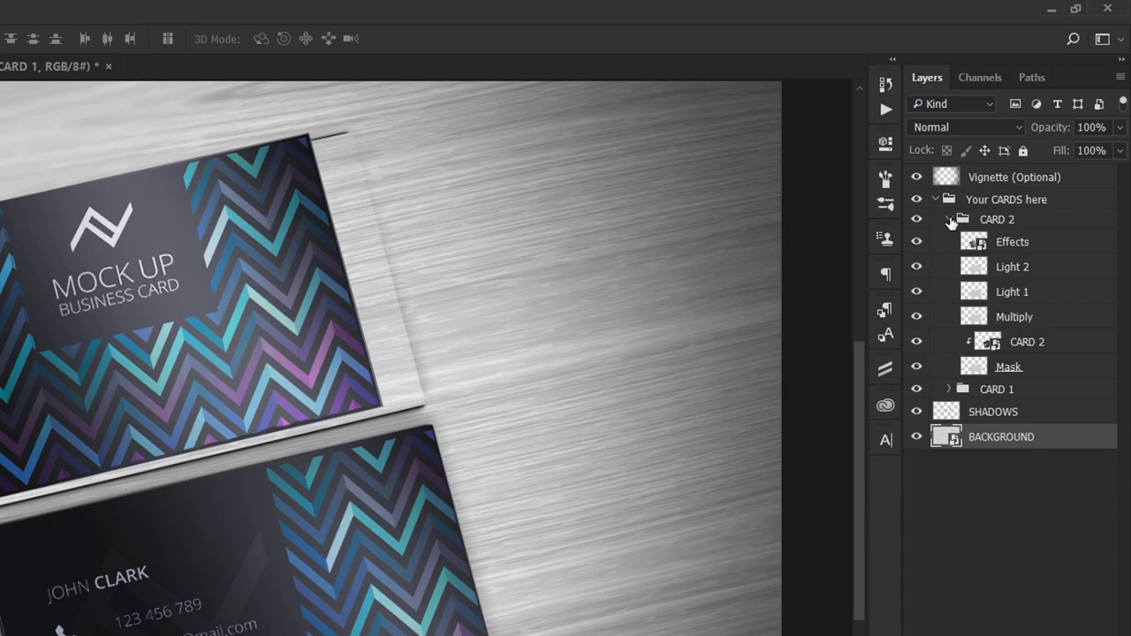
{"action": "left_click", "coordinate": [949, 219]}
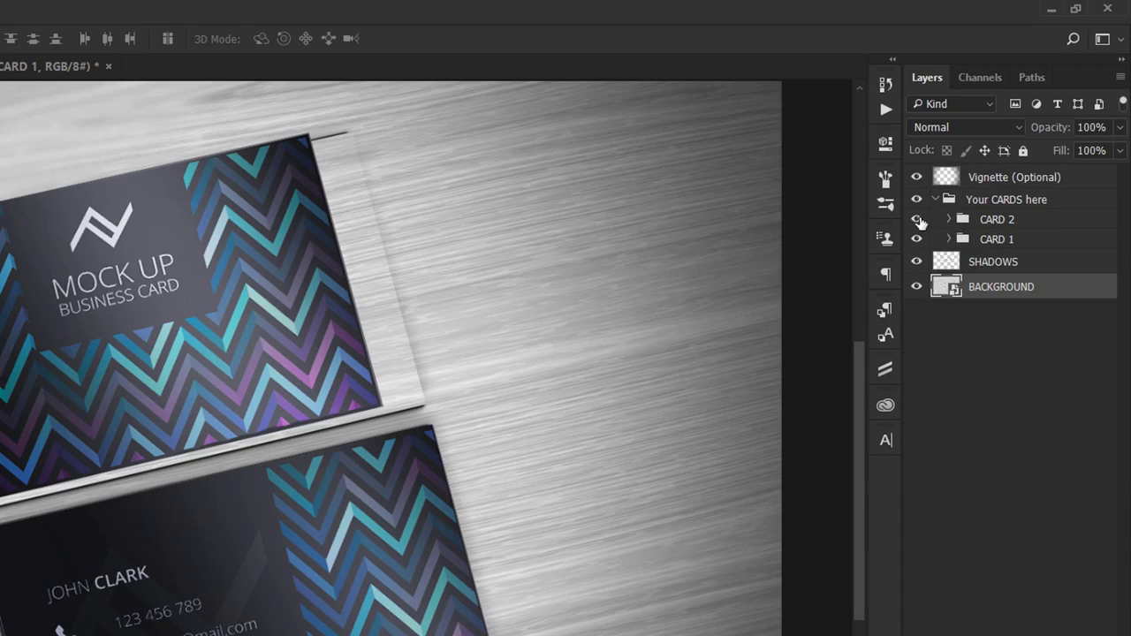
{"action": "left_click", "coordinate": [916, 219]}
{"action": "left_click", "coordinate": [916, 219]}
{"action": "left_click", "coordinate": [934, 200]}
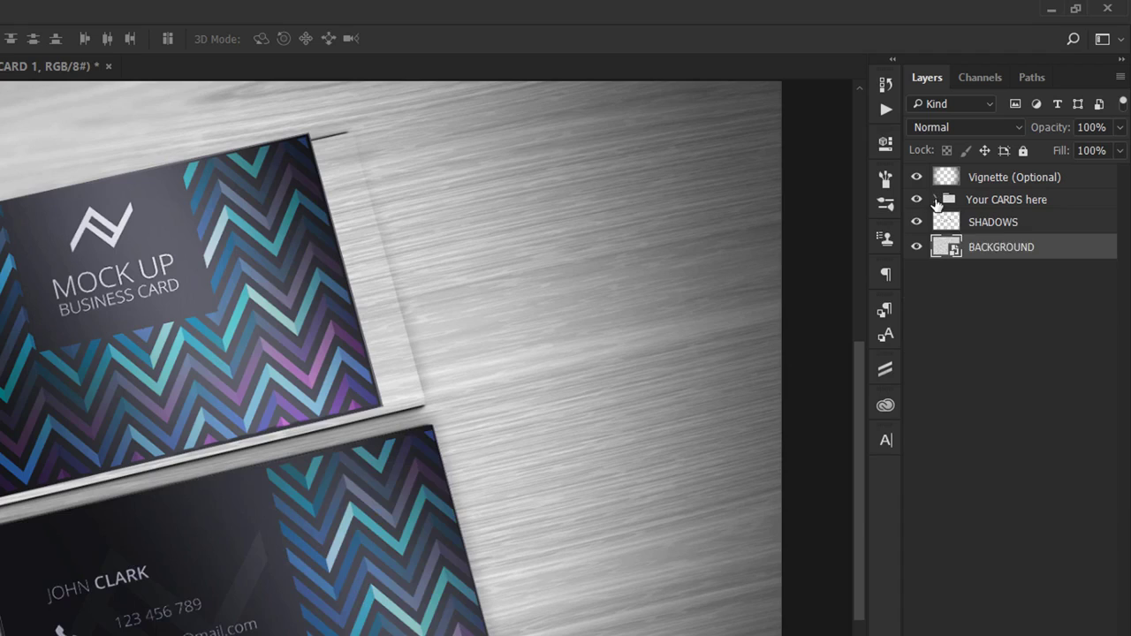
{"action": "left_click", "coordinate": [1021, 228]}
{"action": "left_click", "coordinate": [1021, 246]}
Expand the Your CARDS here, CARD 2 and CARD 1 groups, and move the Vignette (Optional) layer into CARD 2 above Effects
{"action": "left_click", "coordinate": [934, 200]}
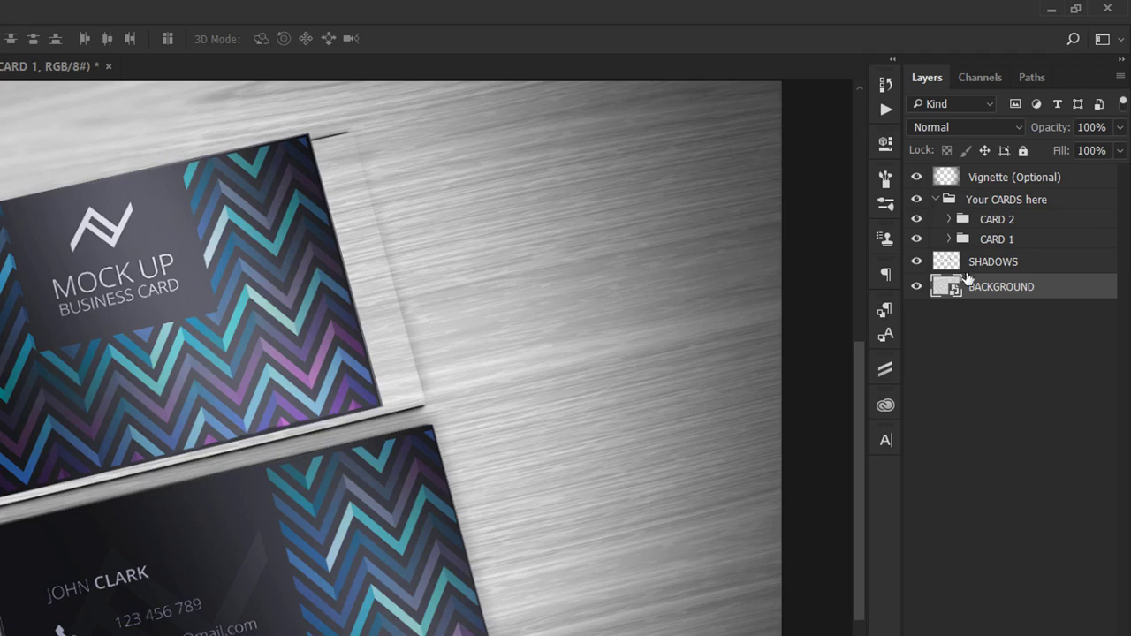
{"action": "left_click", "coordinate": [949, 219]}
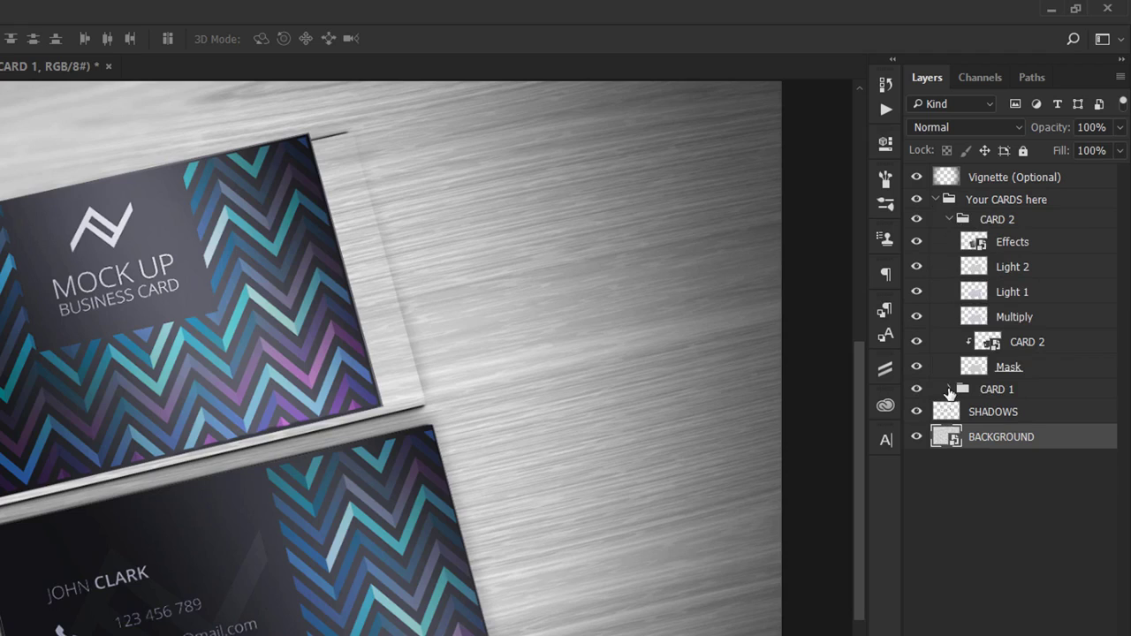
{"action": "left_click", "coordinate": [949, 389]}
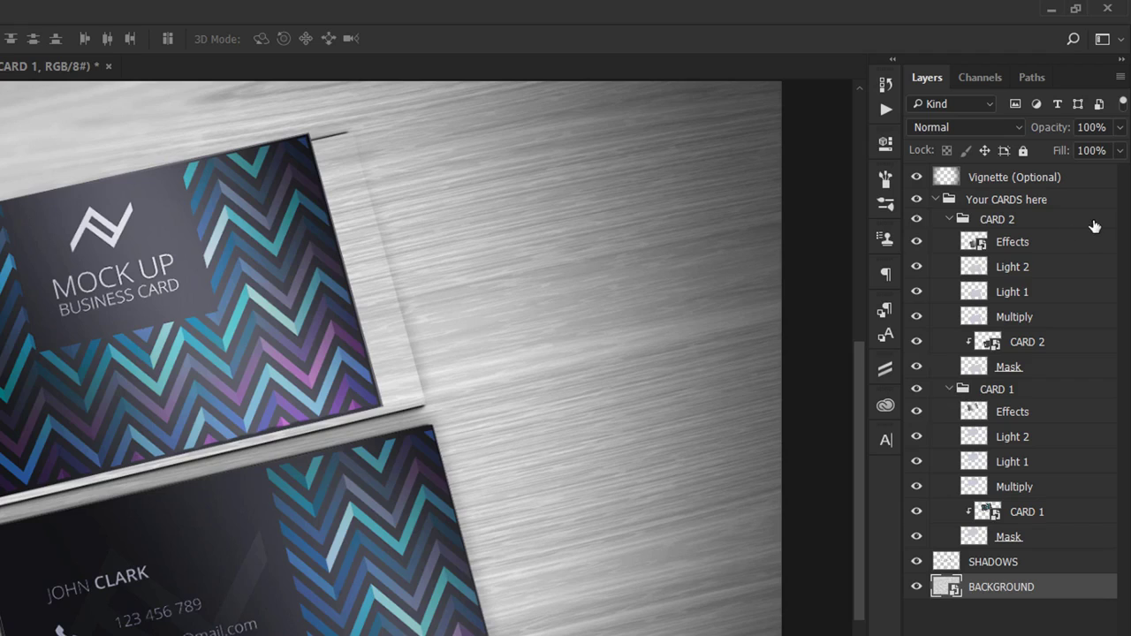
{"action": "left_click", "coordinate": [1056, 179]}
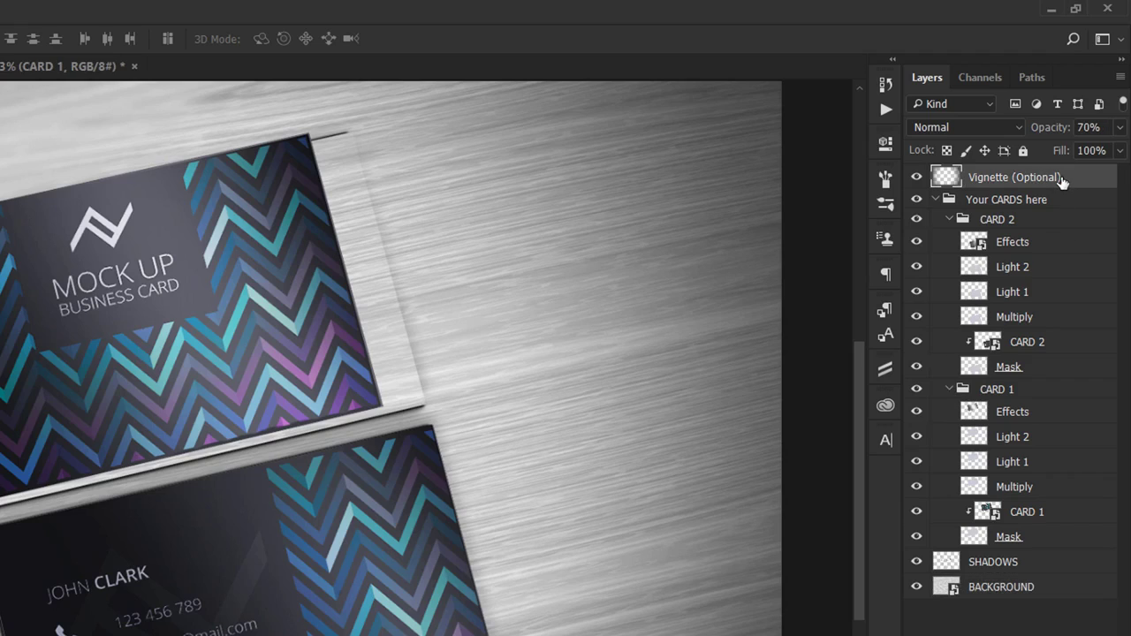
{"action": "mouse_move", "coordinate": [1057, 179]}
{"action": "left_mouse_down"}
{"action": "mouse_move", "coordinate": [1069, 222]}
{"action": "mouse_move", "coordinate": [1054, 379]}
{"action": "mouse_move", "coordinate": [1042, 391]}
{"action": "mouse_move", "coordinate": [1053, 378]}
{"action": "mouse_move", "coordinate": [1049, 196]}
{"action": "left_mouse_up"}
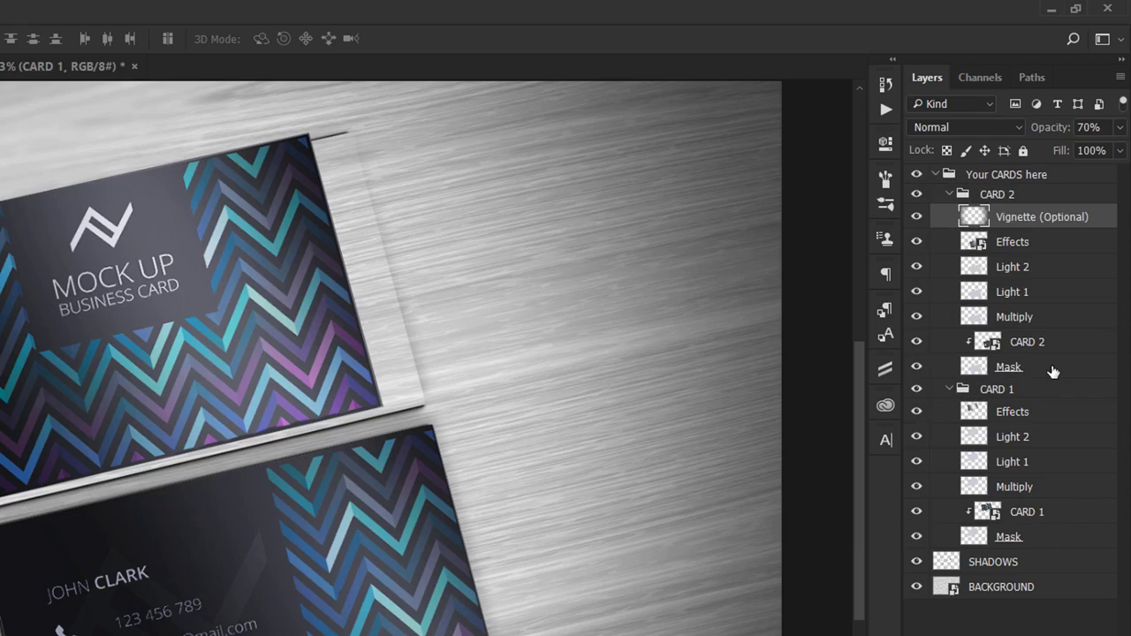
Collapse the CARD 1 group, move the Vignette (Optional) layer from CARD 2 into it, and expand CARD 1 again
{"action": "left_click", "coordinate": [943, 391]}
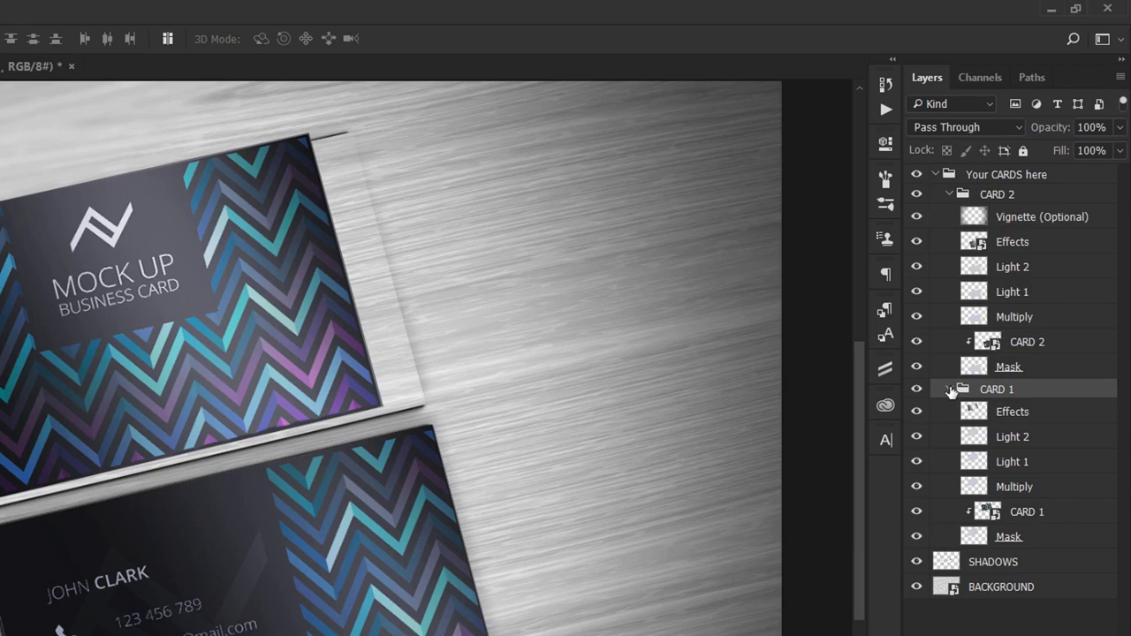
{"action": "left_click", "coordinate": [949, 389]}
{"action": "left_click", "coordinate": [1067, 222]}
{"action": "left_click_drag", "start_coordinate": [1069, 223], "coordinate": [980, 390]}
{"action": "left_click", "coordinate": [949, 364]}
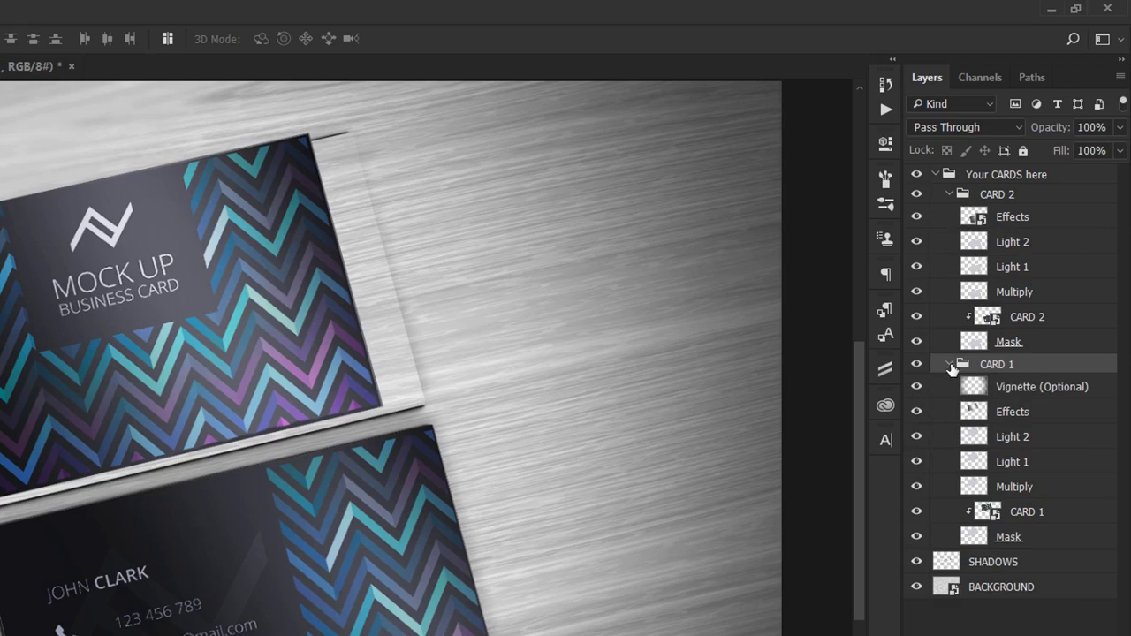
Move the Vignette (Optional) layer to the top of the stack, and from there to the bottom of CARD 2 below Mask
{"action": "left_click", "coordinate": [1051, 387]}
{"action": "left_click_drag", "start_coordinate": [1057, 389], "coordinate": [1027, 166]}
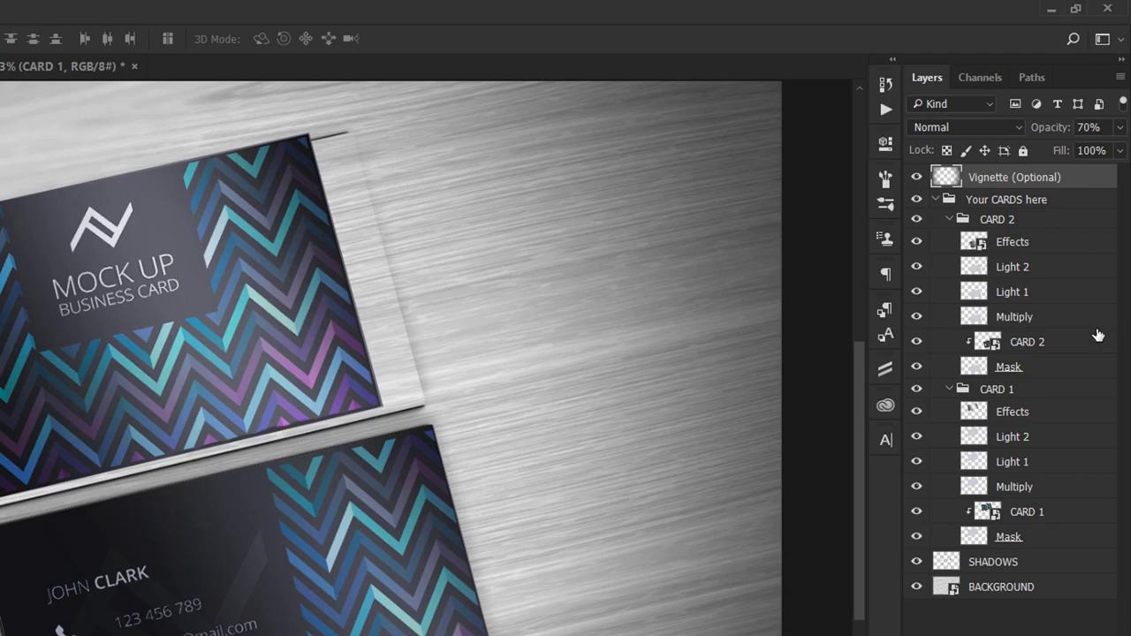
{"action": "left_click_drag", "start_coordinate": [1044, 180], "coordinate": [1029, 231]}
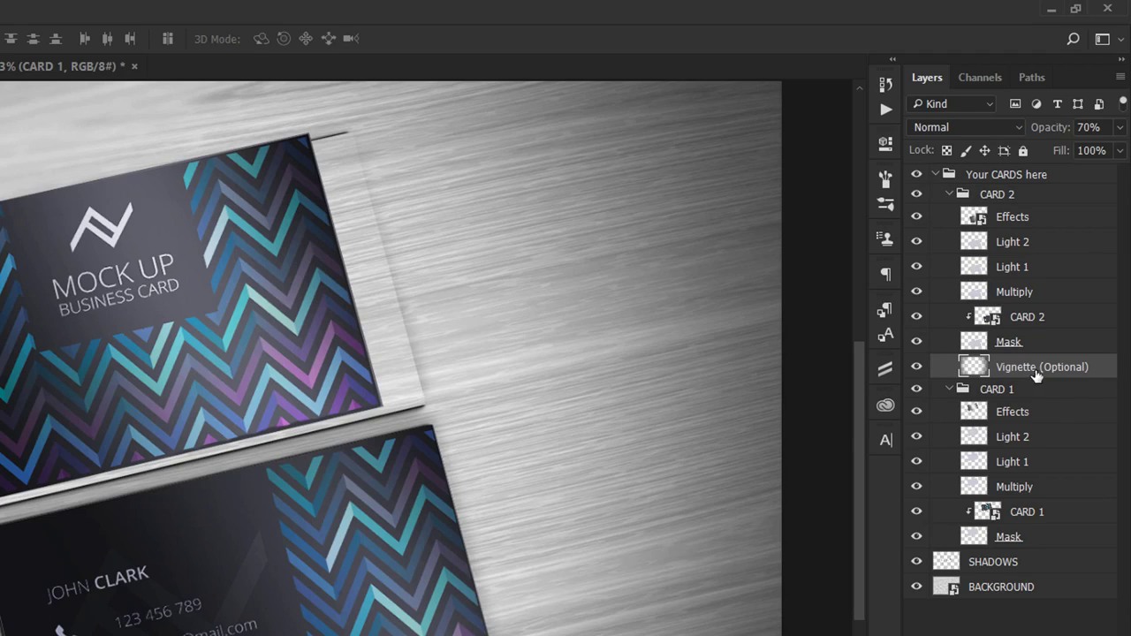
Move the Vignette (Optional) layer to the top of CARD 1, down below its Mask layer, and back to the bottom of CARD 2
{"action": "left_click_drag", "start_coordinate": [1035, 375], "coordinate": [979, 392]}
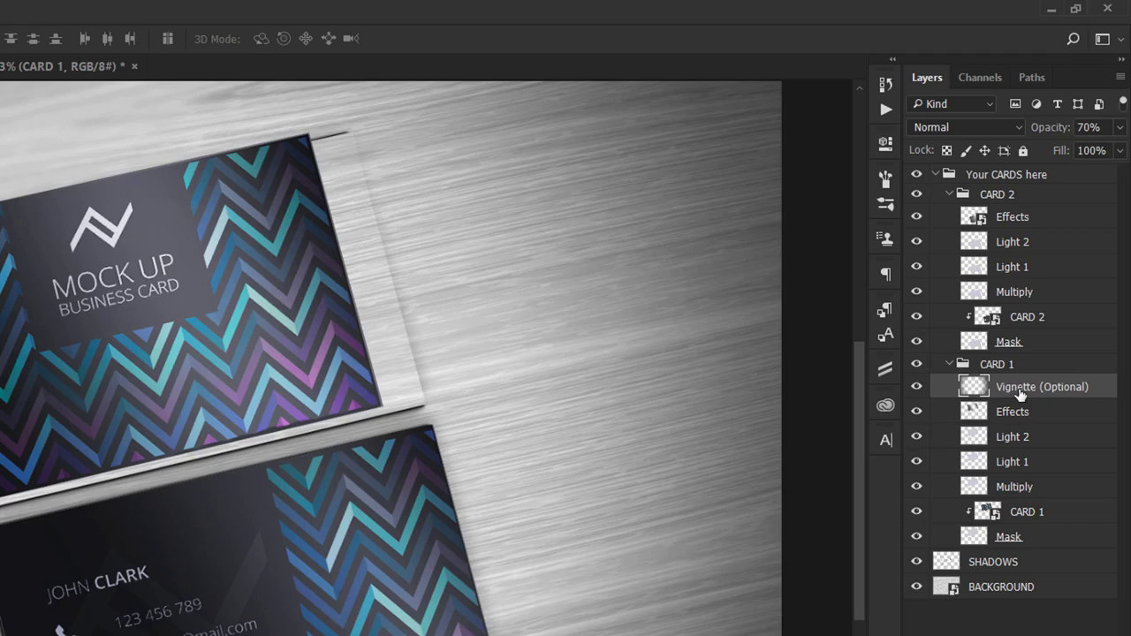
{"action": "left_click_drag", "start_coordinate": [1021, 394], "coordinate": [1003, 541]}
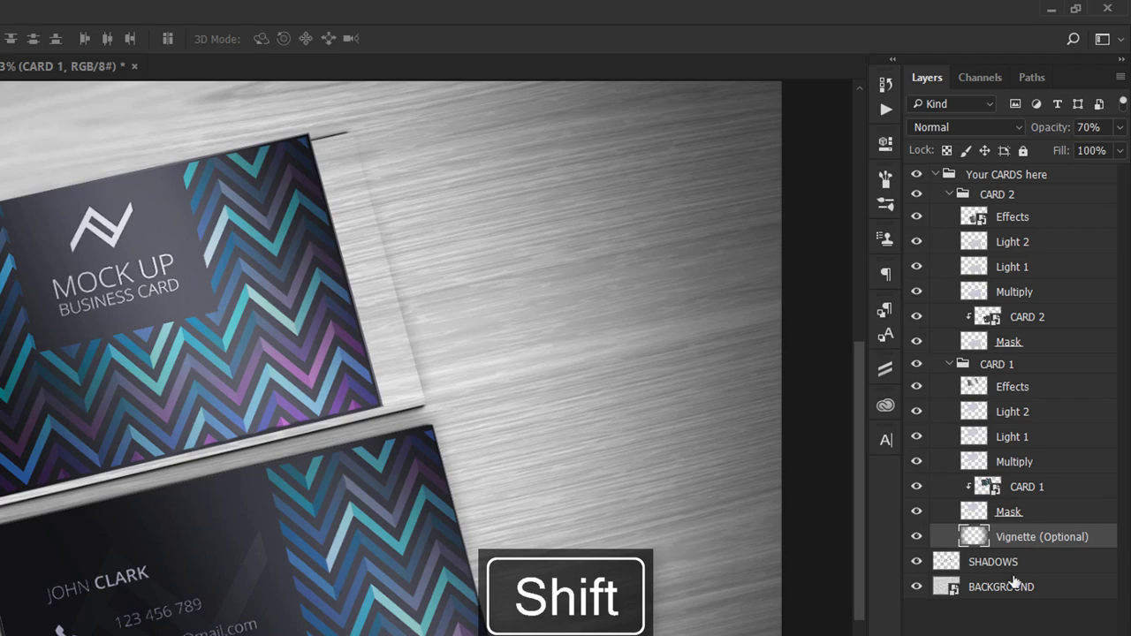
{"action": "left_click_drag", "start_coordinate": [1007, 541], "coordinate": [1083, 426]}
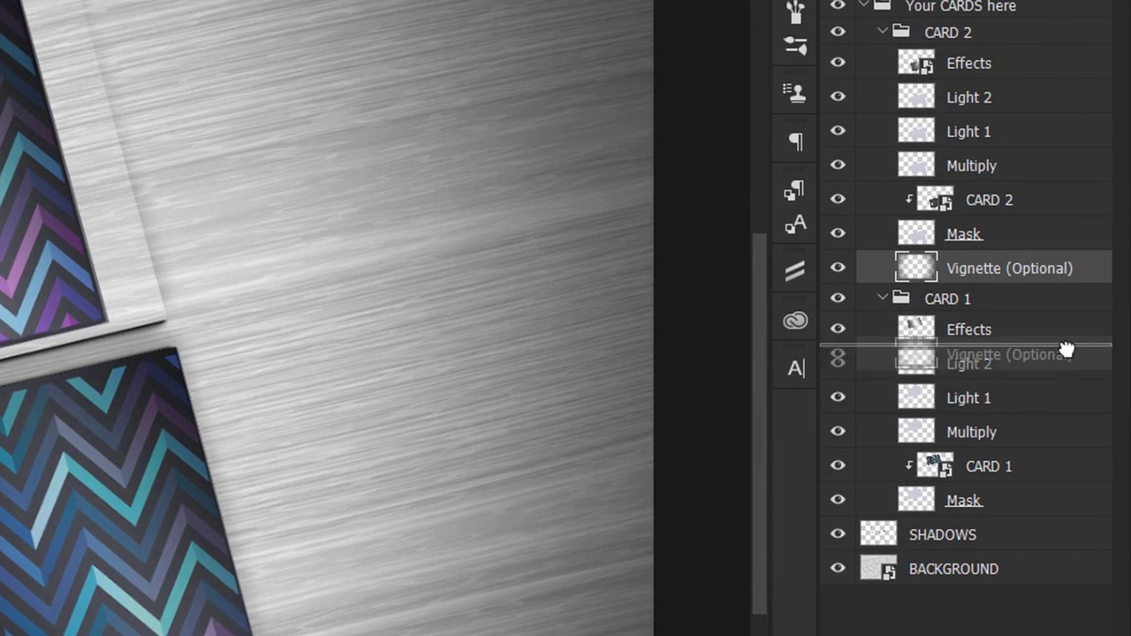
Move the Vignette (Optional) layer out of CARD 2 to just above SHADOWS, and collapse and re-expand CARD 1 to check its placement
{"action": "left_click_drag", "start_coordinate": [1066, 349], "coordinate": [1022, 516]}
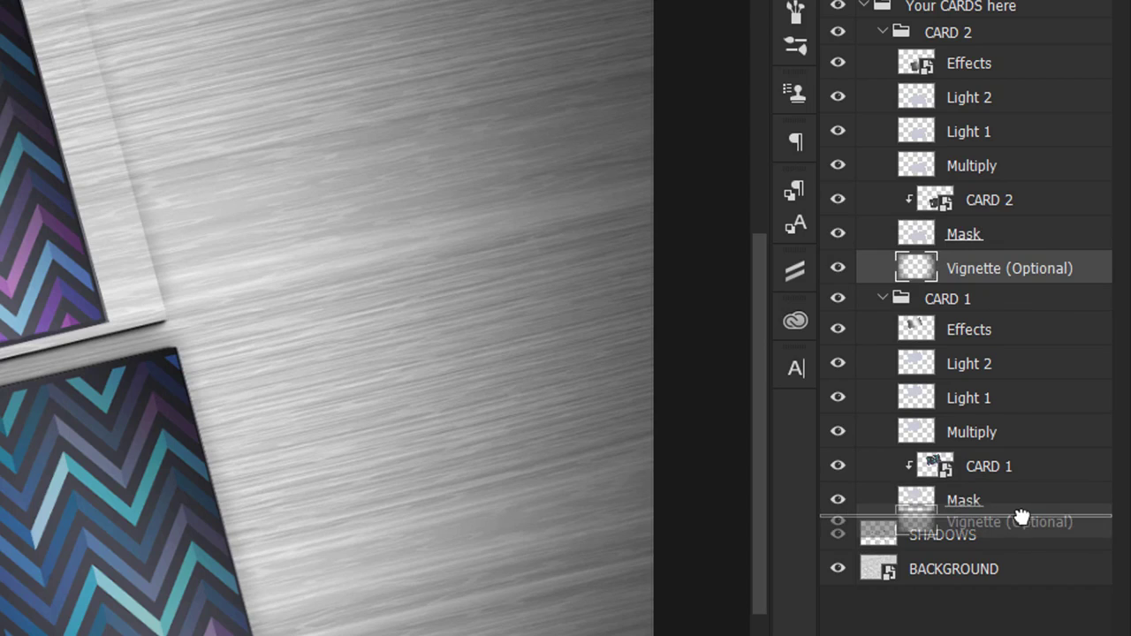
{"action": "mouse_move", "coordinate": [1022, 516]}
{"action": "left_mouse_down"}
{"action": "mouse_move", "coordinate": [1022, 535]}
{"action": "mouse_move", "coordinate": [1039, 509]}
{"action": "mouse_move", "coordinate": [1038, 530]}
{"action": "left_mouse_up"}
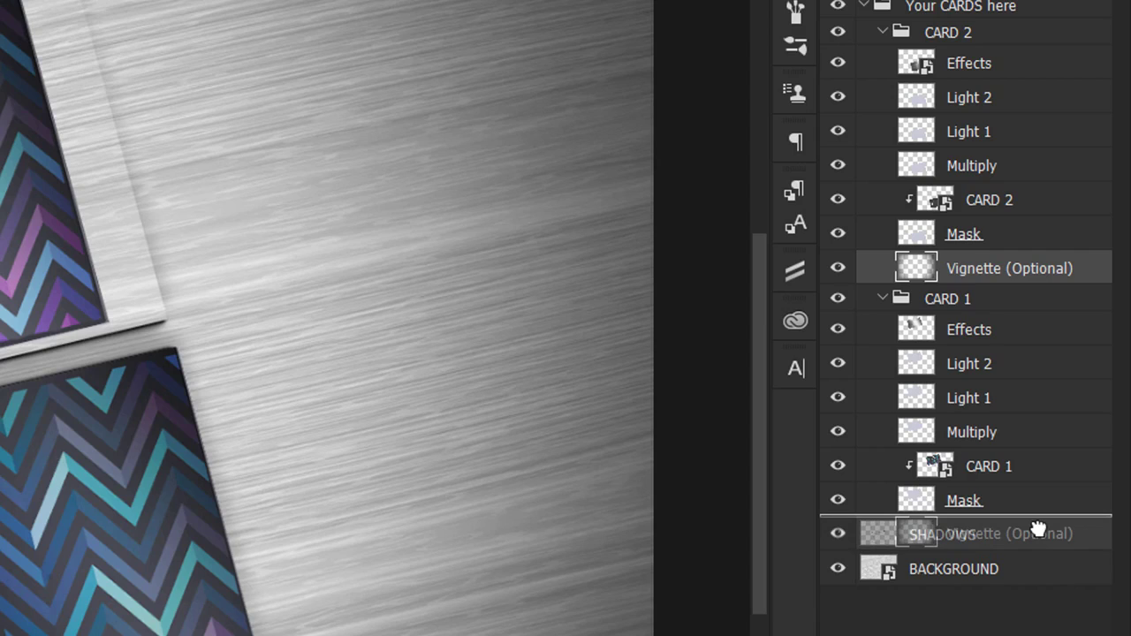
{"action": "left_click_drag", "start_coordinate": [1038, 530], "coordinate": [1031, 523]}
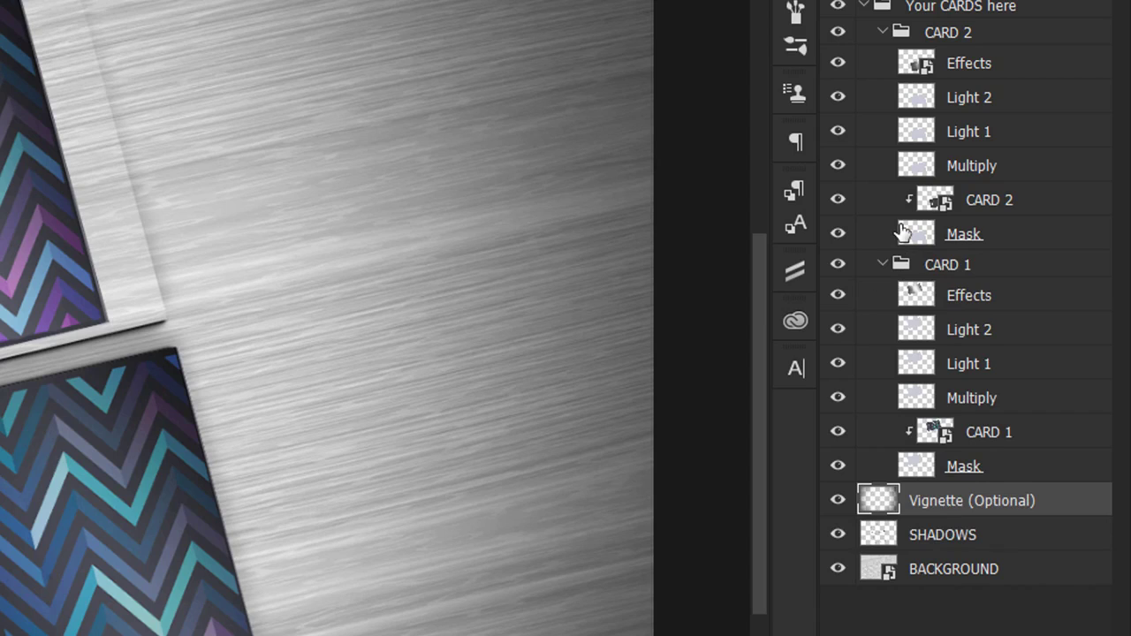
{"action": "left_click", "coordinate": [879, 269]}
{"action": "left_click", "coordinate": [881, 267]}
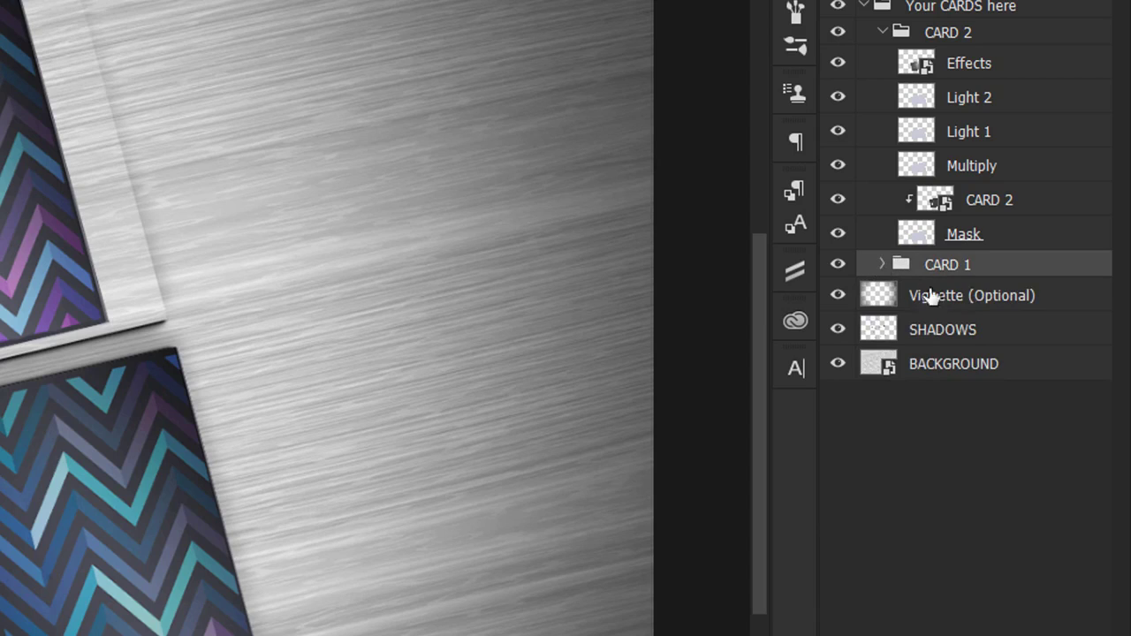
{"action": "left_click", "coordinate": [966, 299]}
{"action": "left_click", "coordinate": [889, 263]}
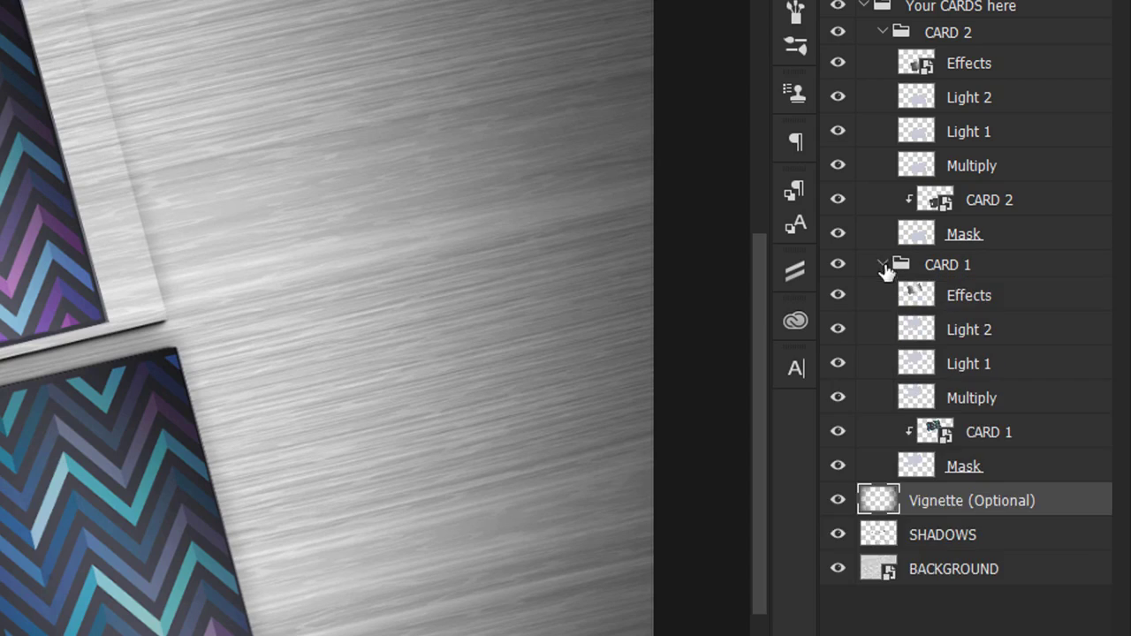
Move the Vignette (Optional) layer into the CARD 1 group below its Mask layer, and collapse the group
{"action": "left_click_drag", "start_coordinate": [1009, 500], "coordinate": [1073, 504]}
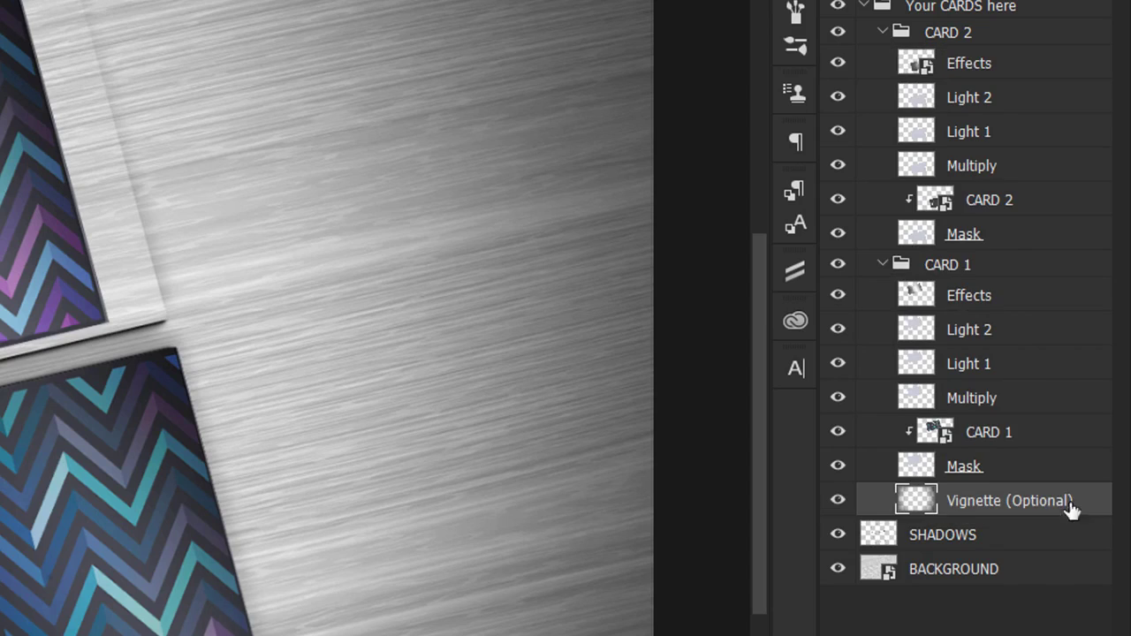
{"action": "left_click", "coordinate": [886, 265]}
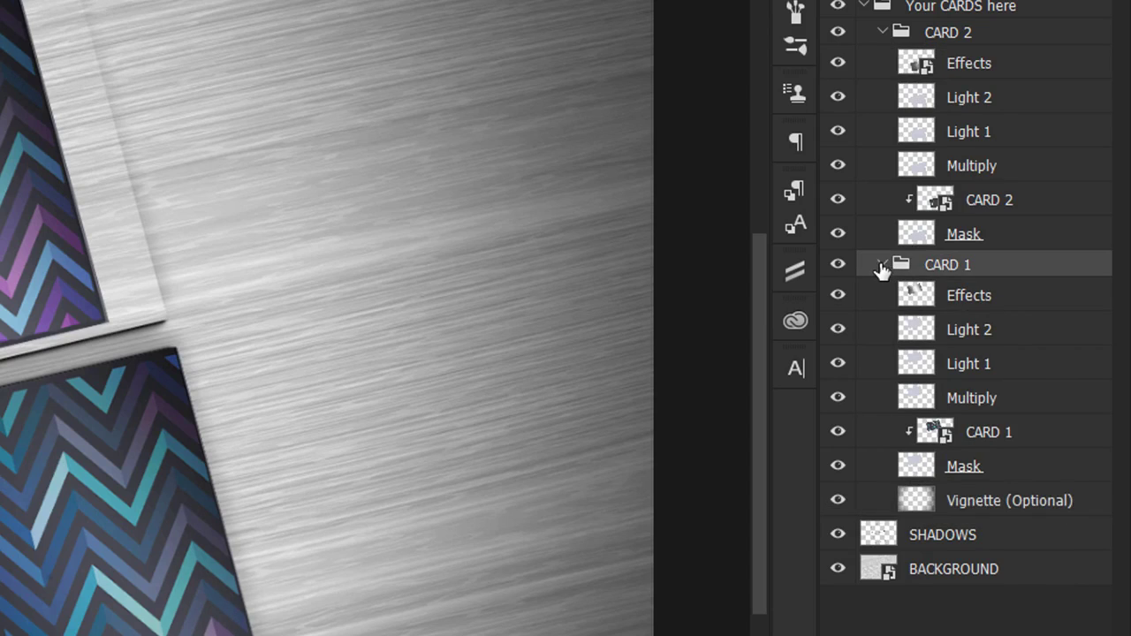
{"action": "left_click", "coordinate": [881, 264]}
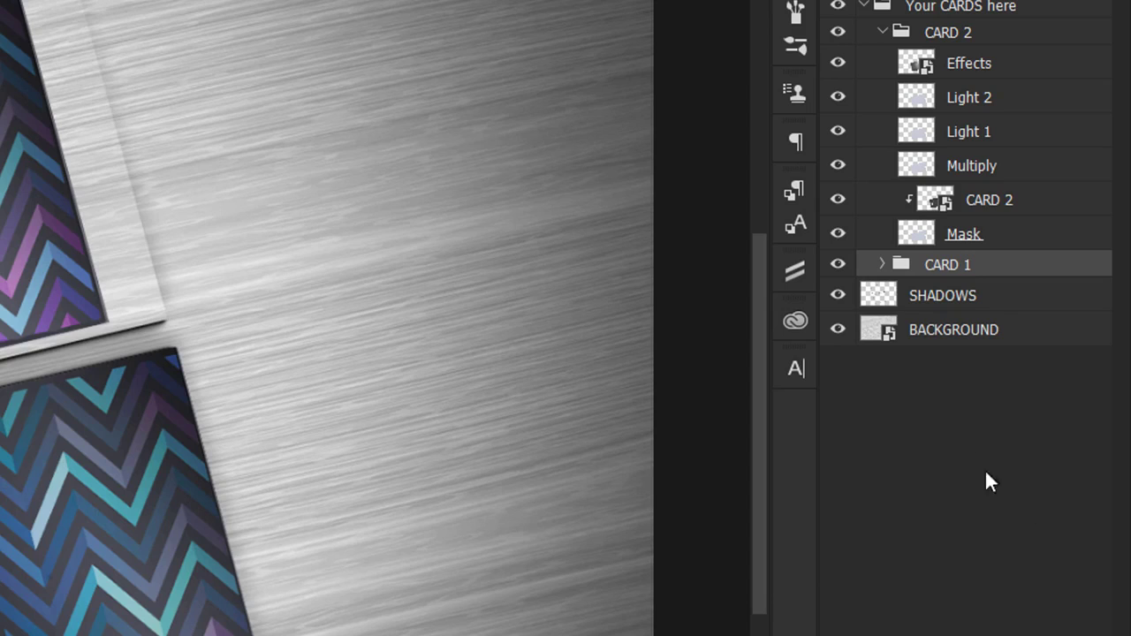
Expand the CARD 1 group, try repositioning the Vignette (Optional) layer below Mask, and collapse the group again
{"action": "left_click", "coordinate": [881, 264]}
{"action": "left_click", "coordinate": [1025, 507]}
{"action": "left_click_drag", "start_coordinate": [1024, 510], "coordinate": [1039, 471]}
{"action": "left_click", "coordinate": [884, 269]}
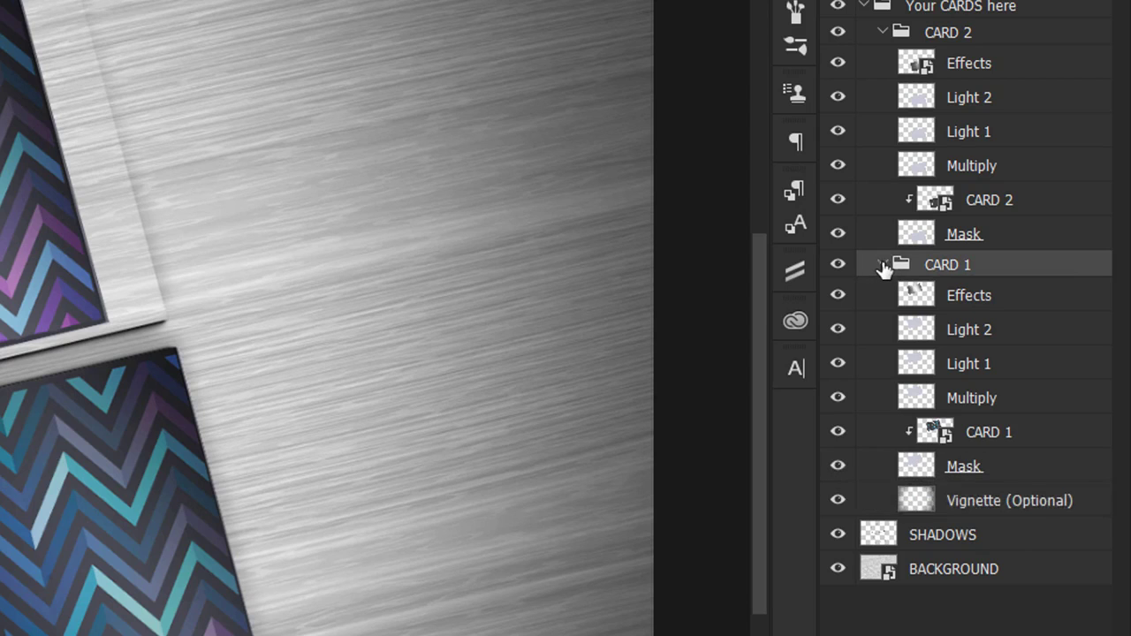
{"action": "left_click", "coordinate": [881, 265]}
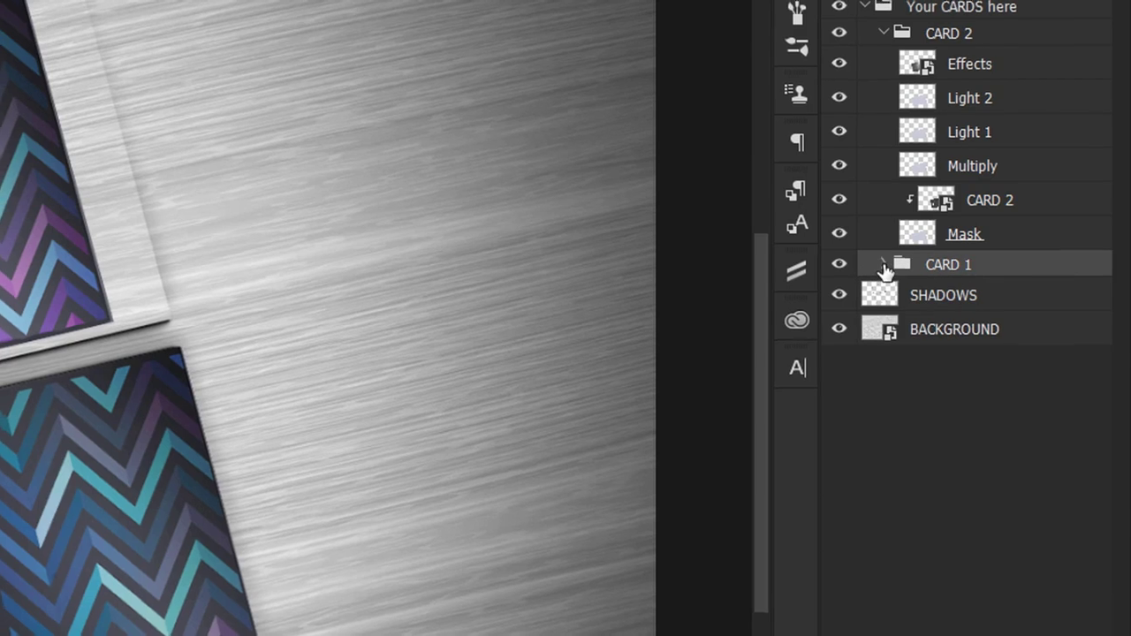